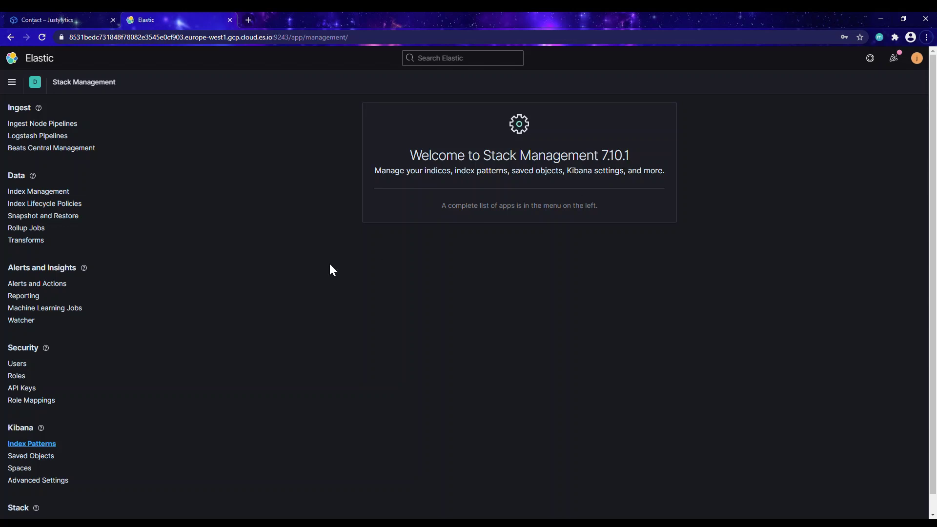
Step: From Stack Management's Alerts and Actions page, start creating a new alert
click(61, 288)
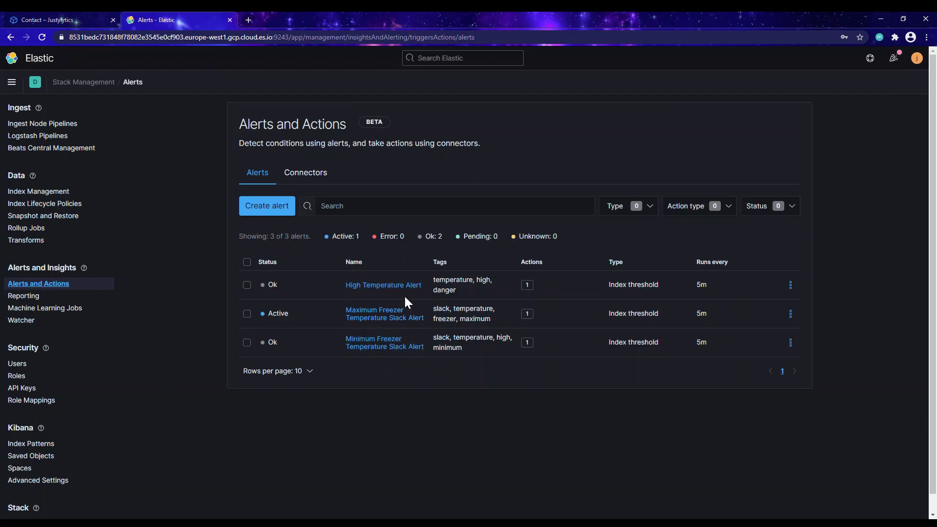
click(280, 213)
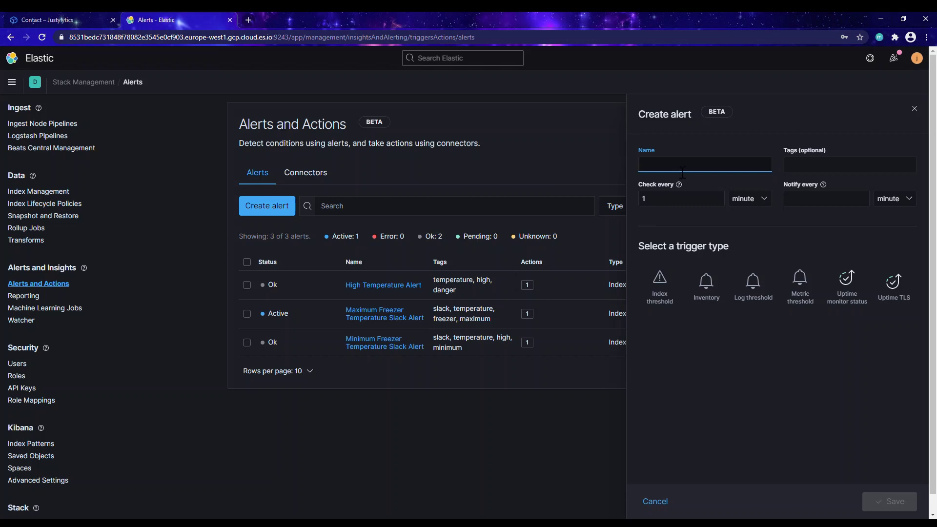
Step: Name the alert 'Justylytics - Temperature Alert' and tag it temp and slack
text(Justylytics - Temperature Alert)
click(838, 175)
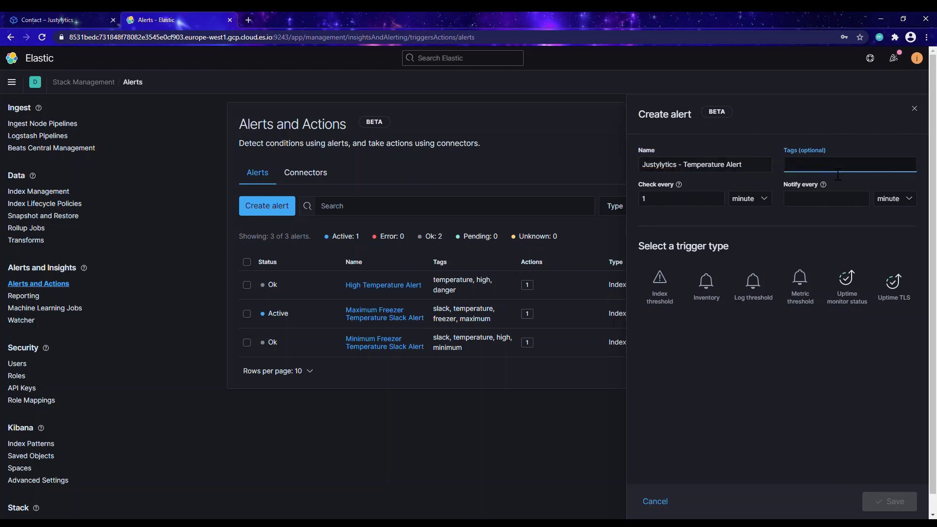
text(temp)
key(Return)
text(slack)
key(Return)
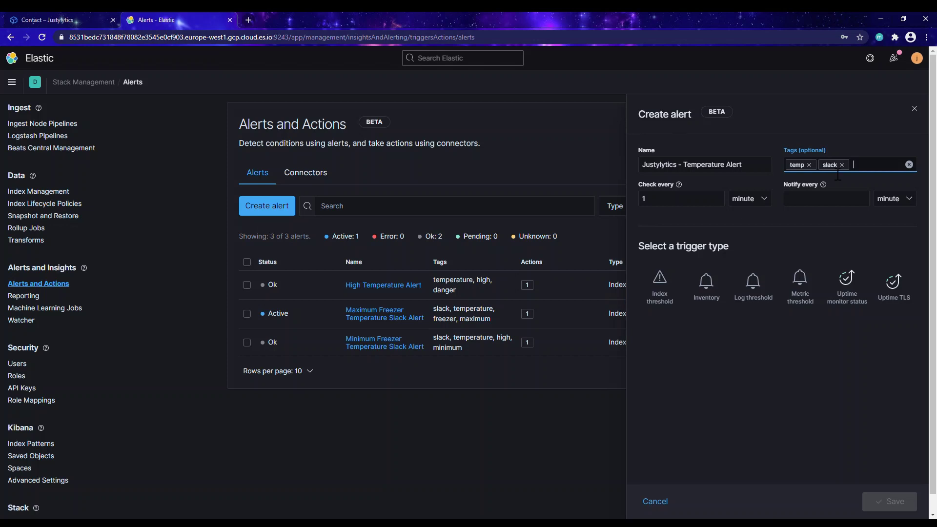
Step: Set both the check interval and notify interval to 5 minutes
click(682, 208)
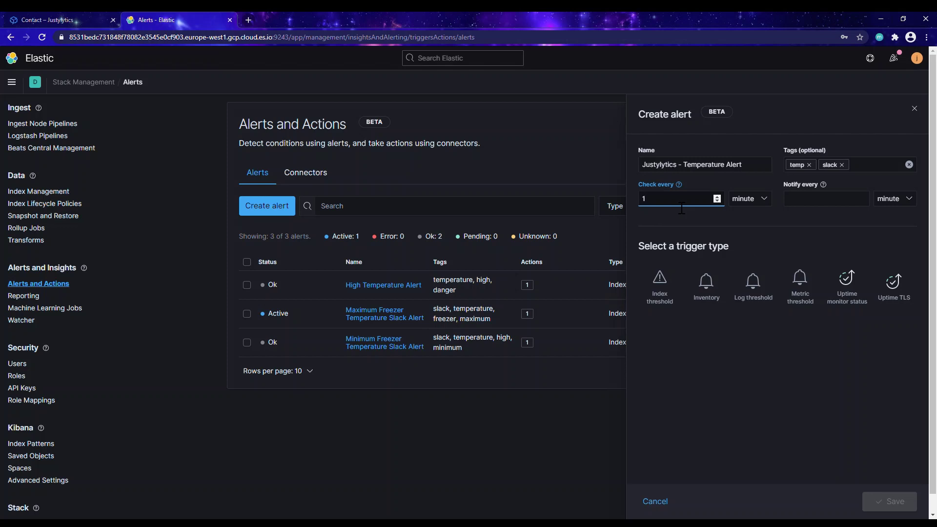
key(BackSpace)
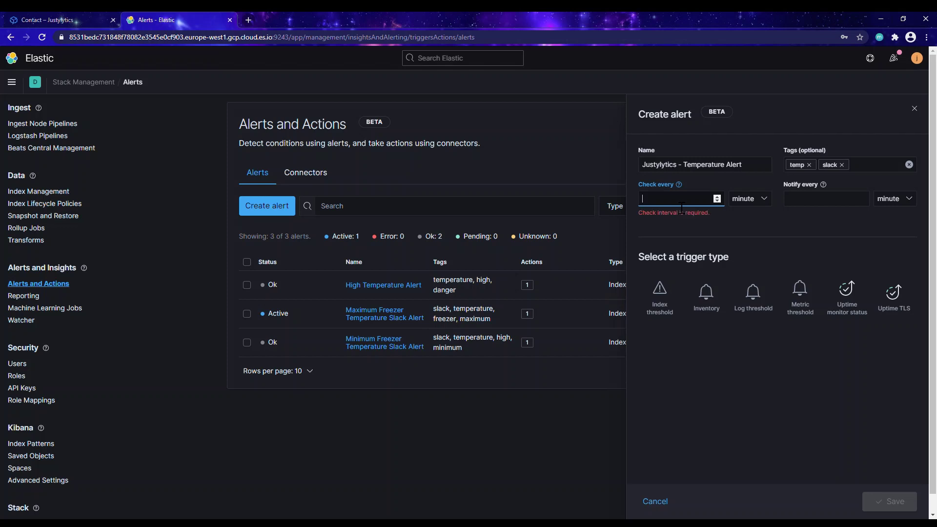
text(5)
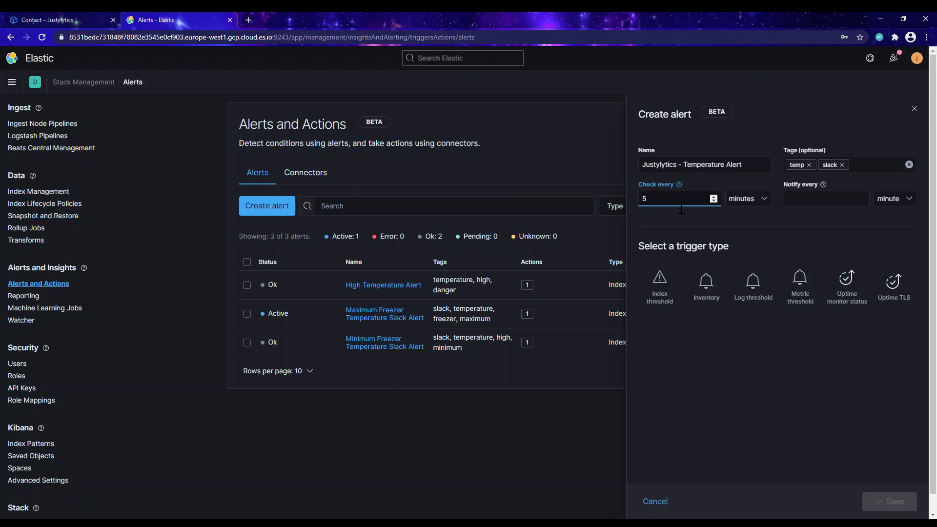
click(808, 209)
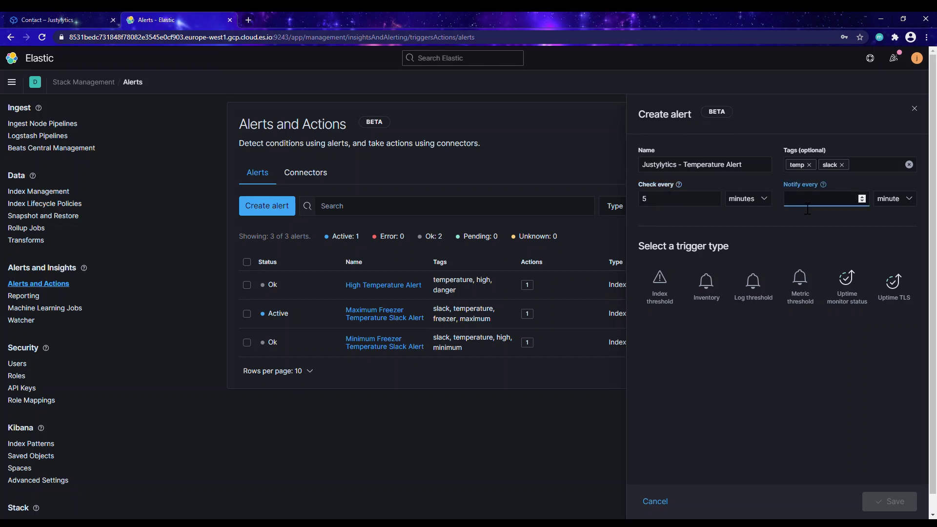
text(5)
Step: Choose the Index threshold trigger querying index tmt-data with timestamp as the time field
click(679, 301)
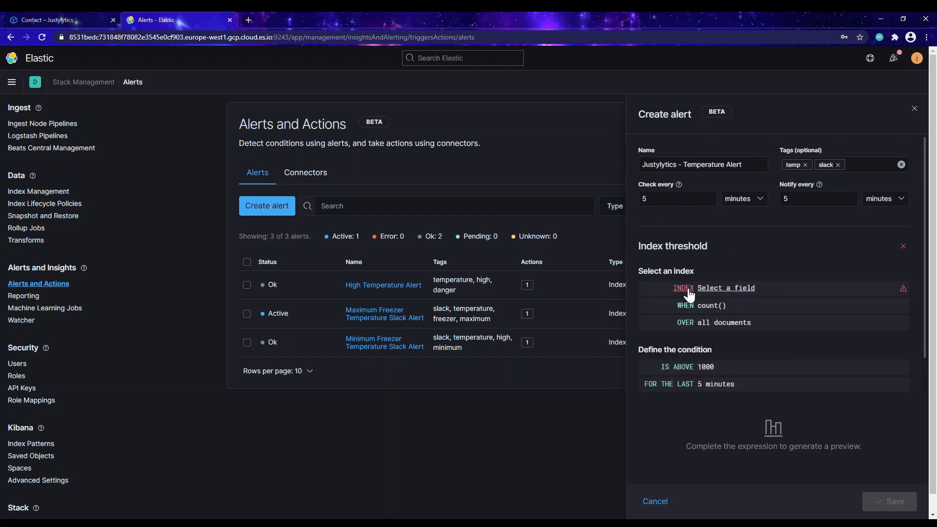
click(690, 291)
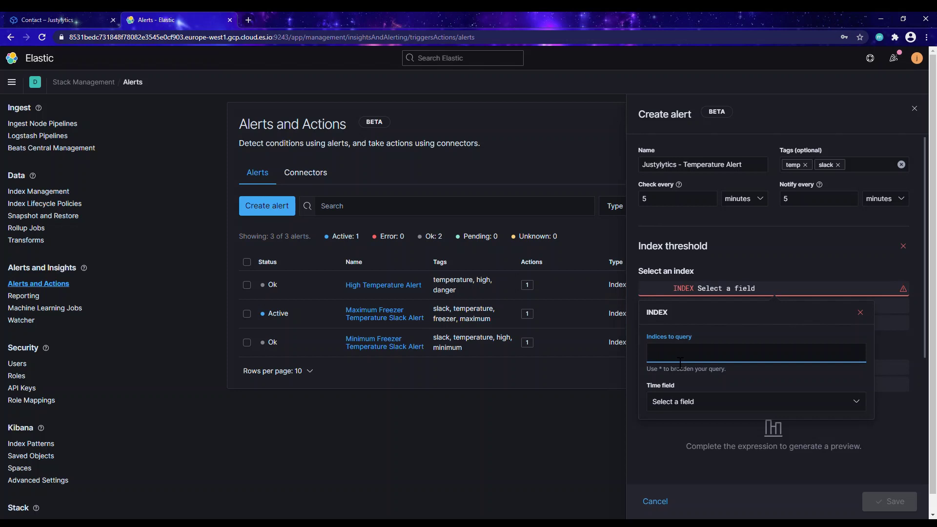
text(tmt)
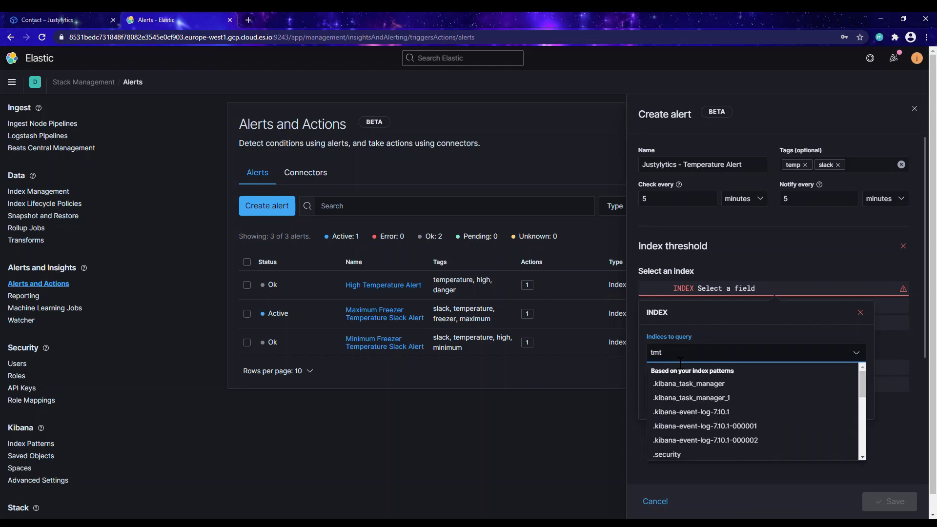
text(-)
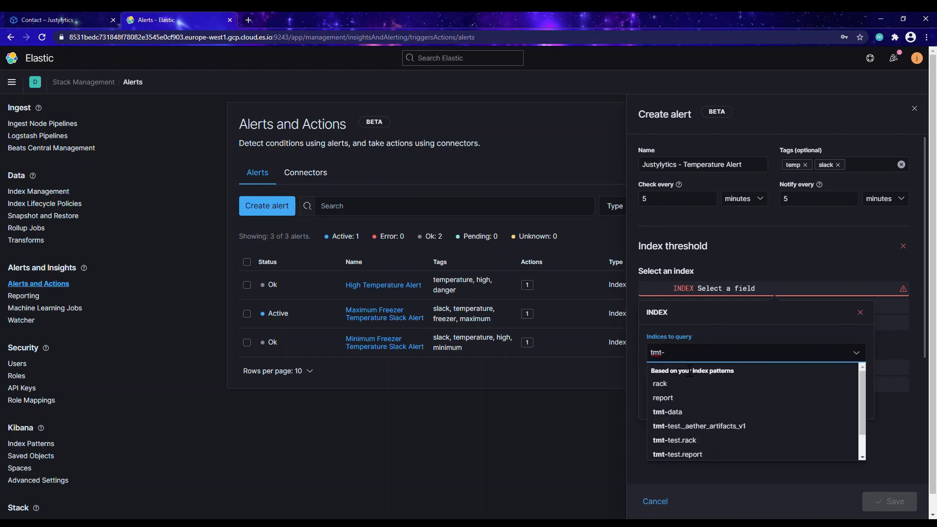
click(670, 412)
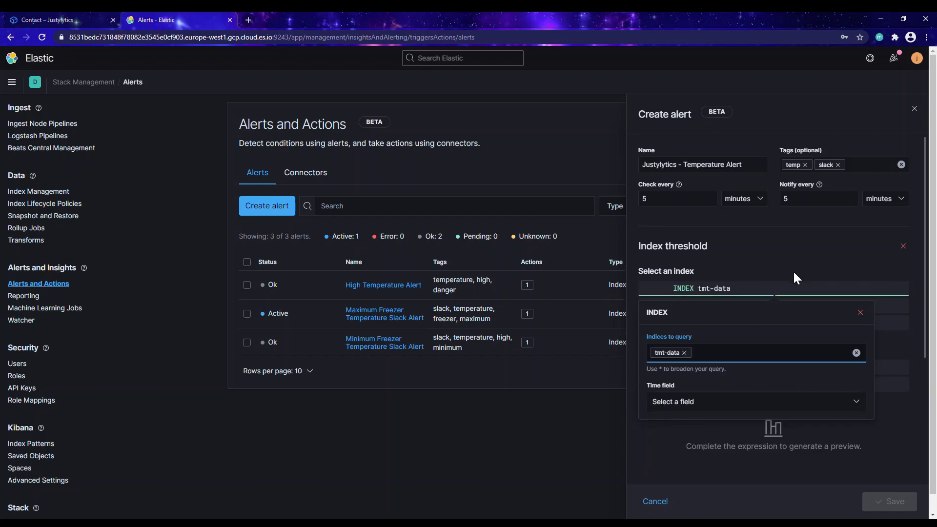
click(707, 403)
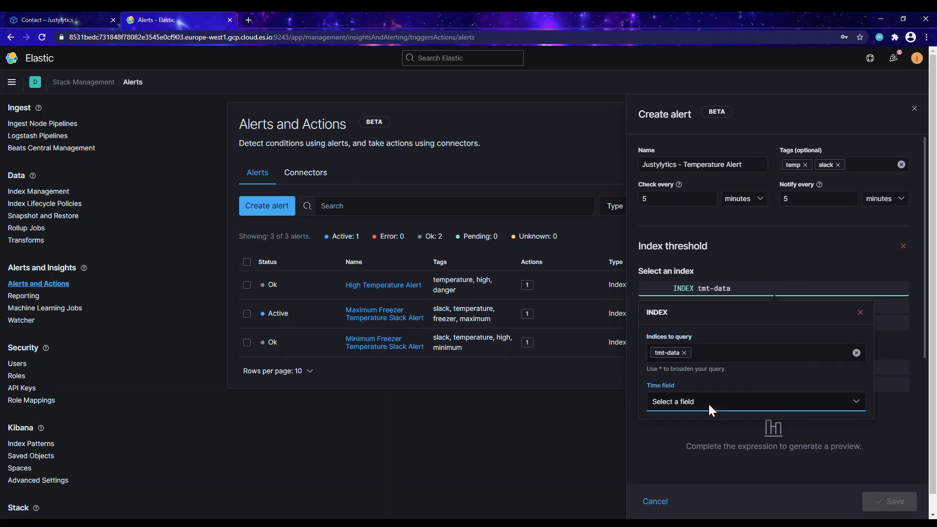
click(680, 464)
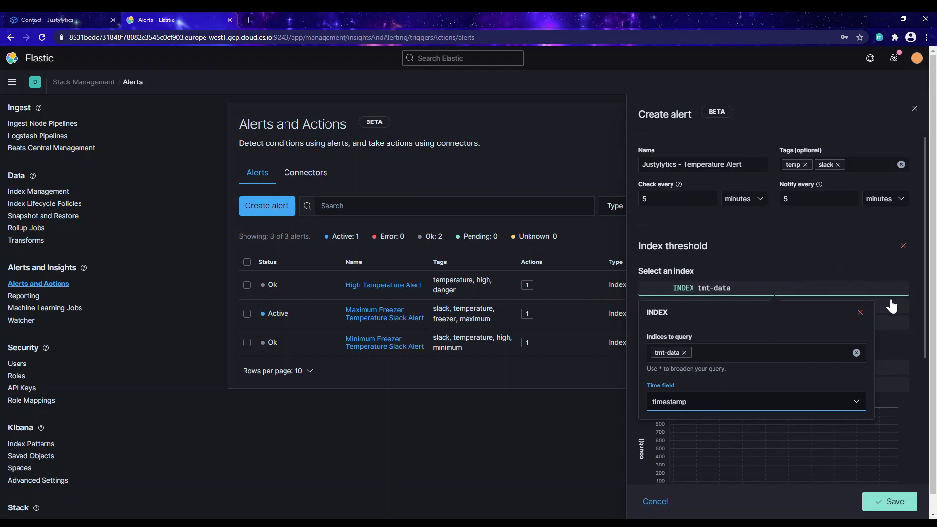
click(862, 314)
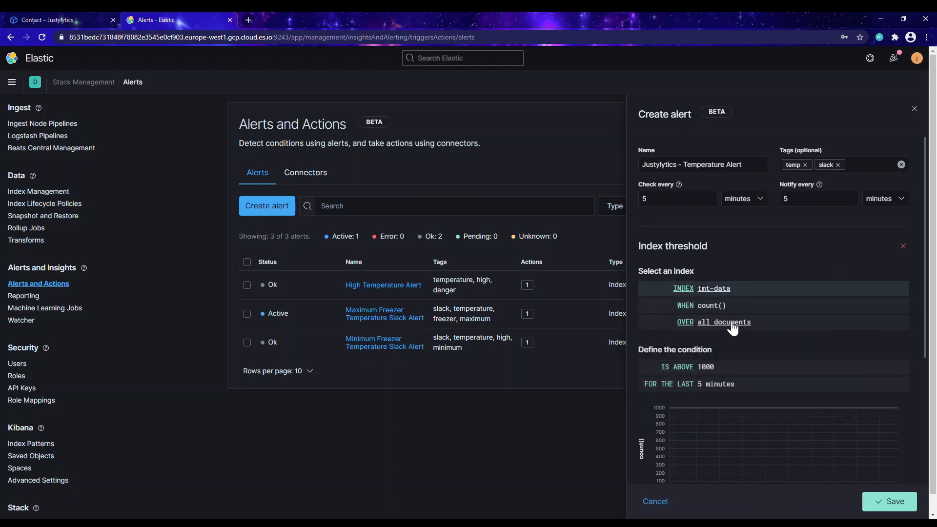
Step: Change the WHEN aggregation to max() of the data field, leaving OVER as all documents
click(713, 307)
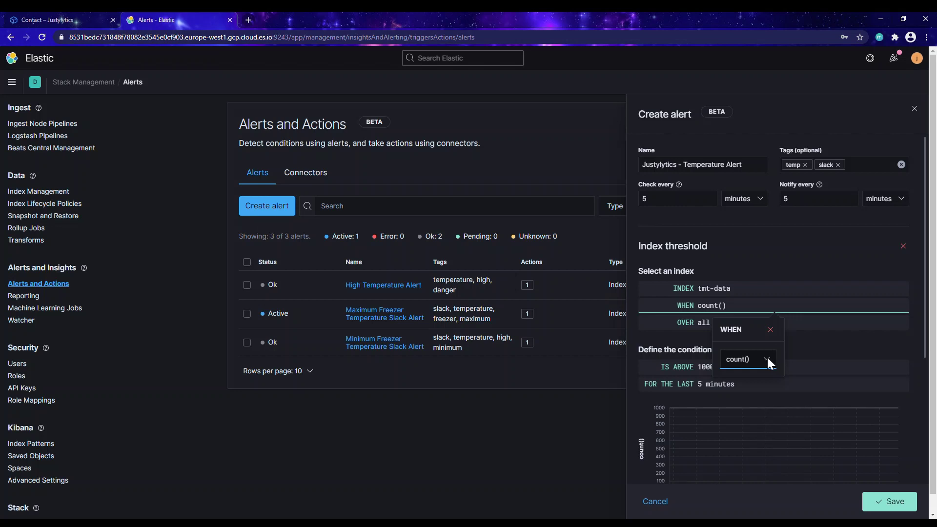
click(745, 410)
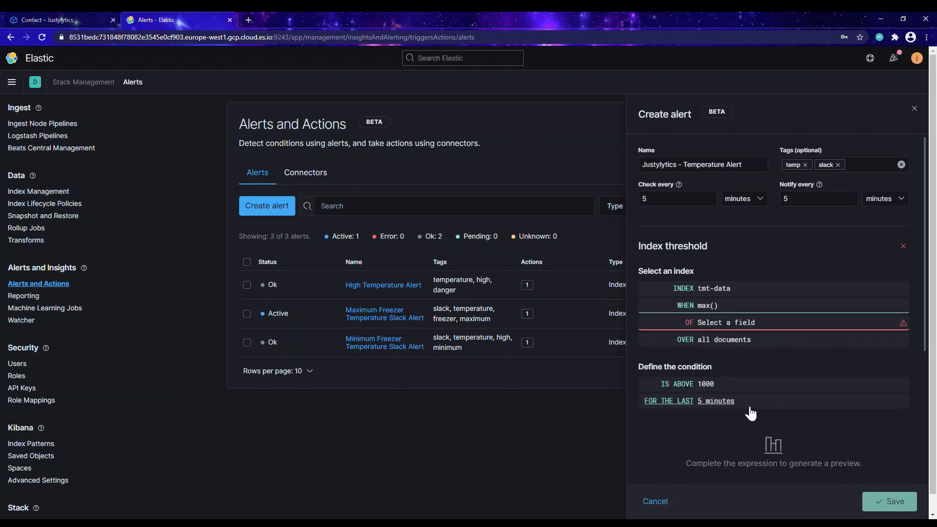
click(725, 324)
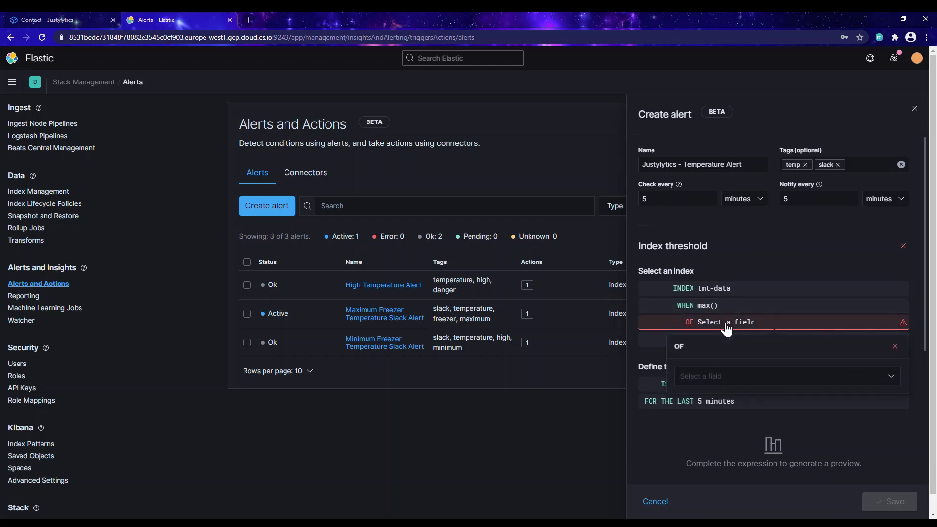
click(713, 376)
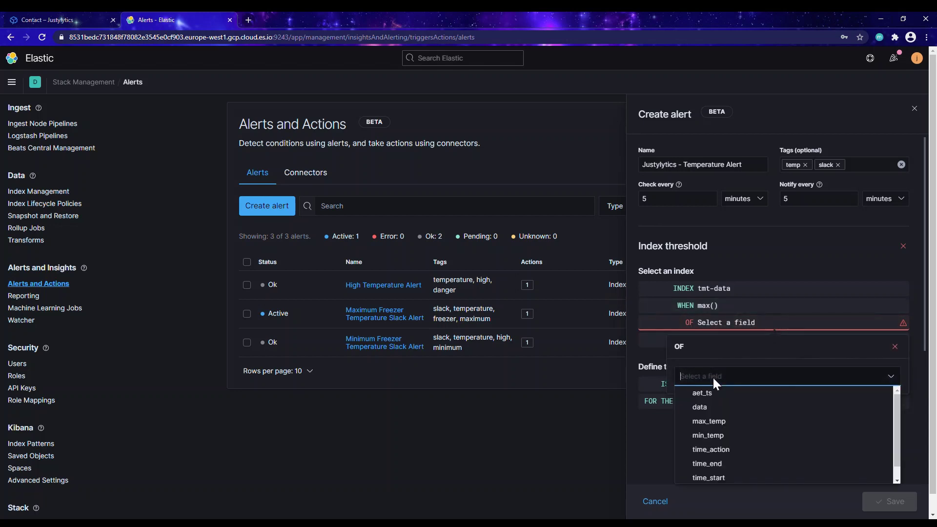
click(707, 413)
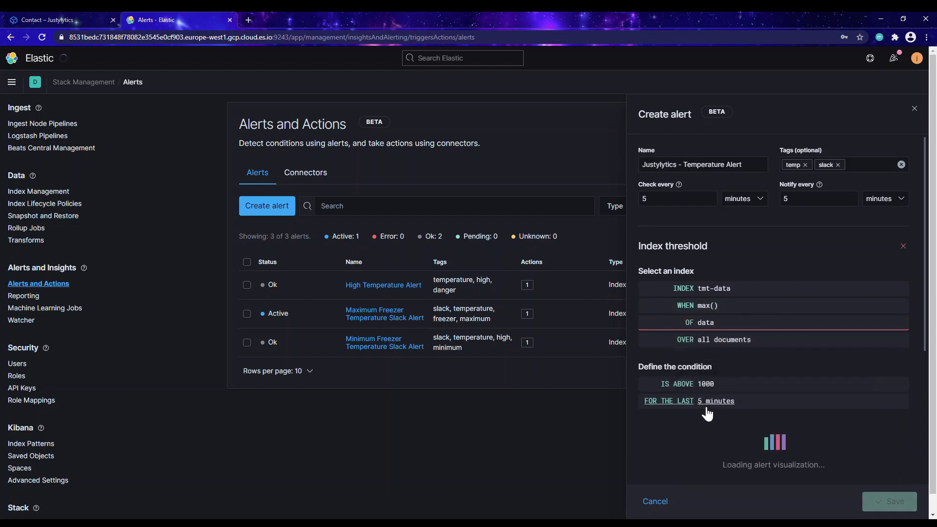
click(724, 340)
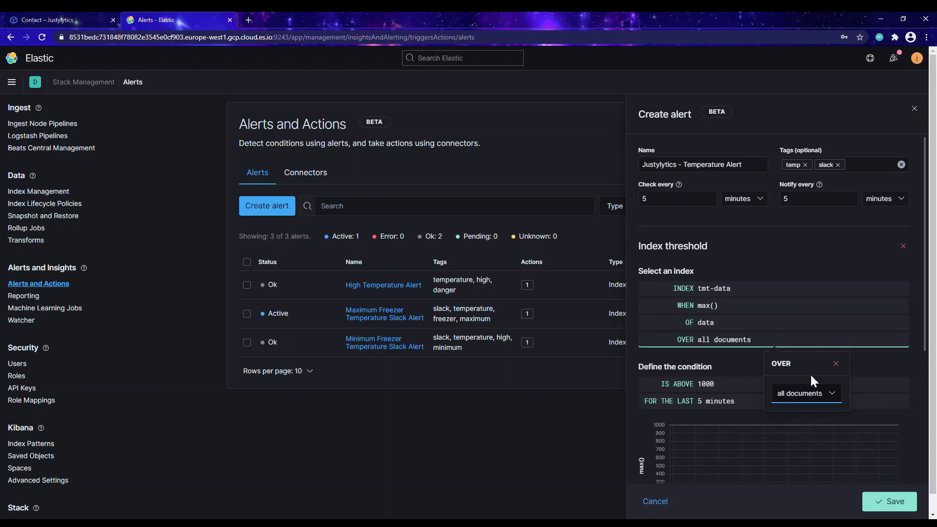
click(836, 365)
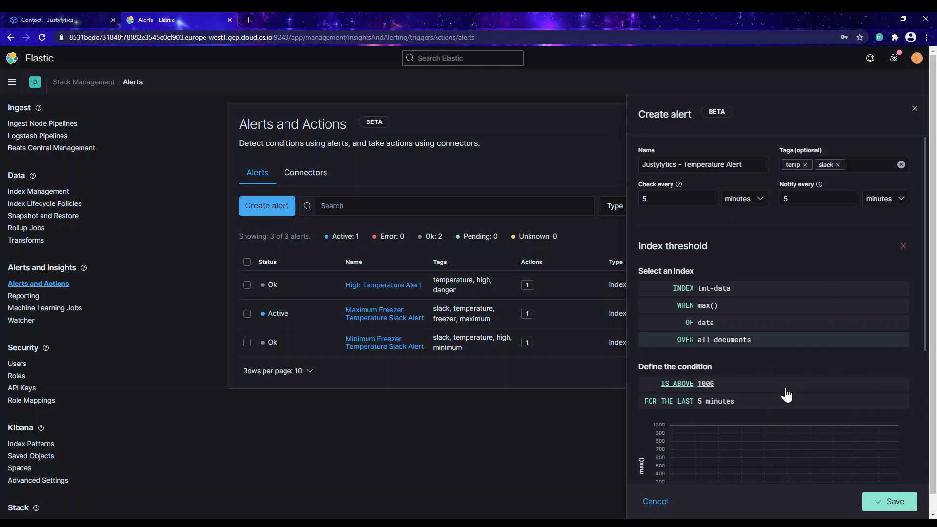
scroll(786, 394, down, 1)
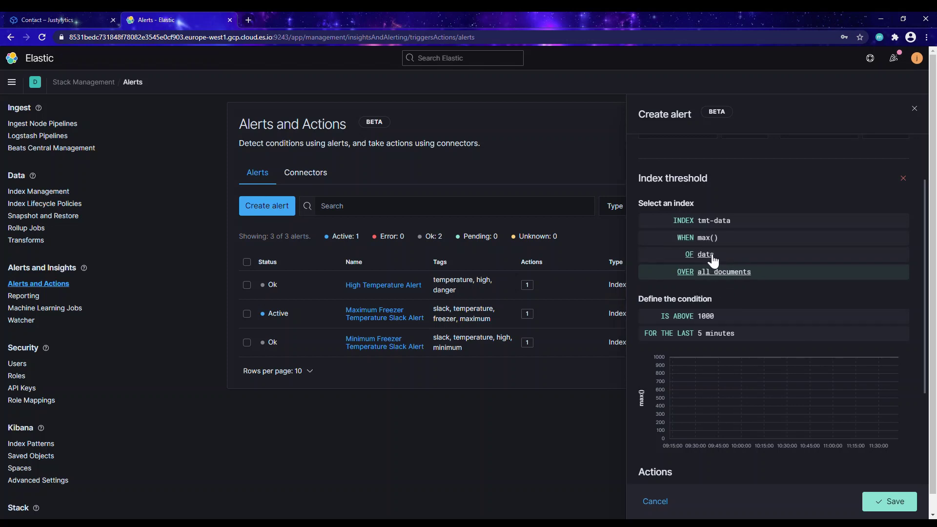
Step: Lower the IS ABOVE threshold from 1000 to 1, keeping the last 5 minutes window
click(687, 320)
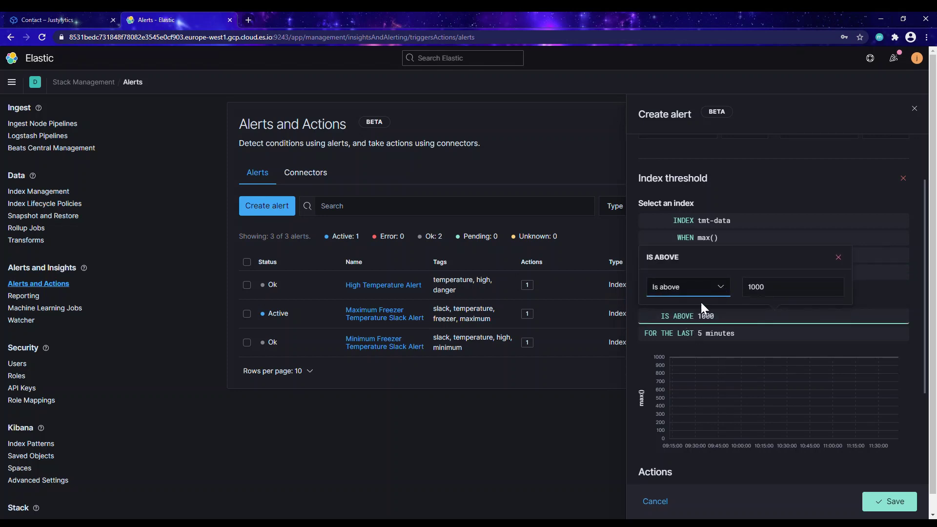
click(780, 296)
key(BackSpace)
key(BackSpace)
key(BackSpace)
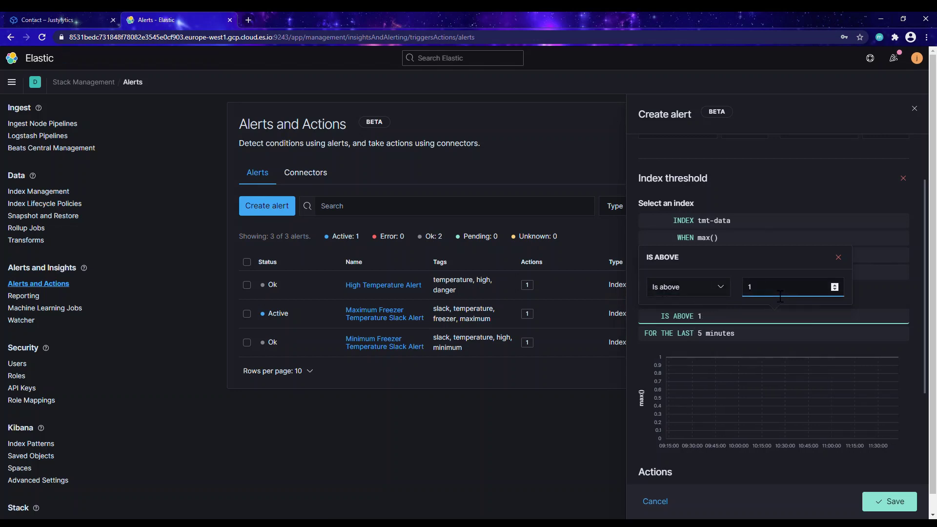
click(845, 259)
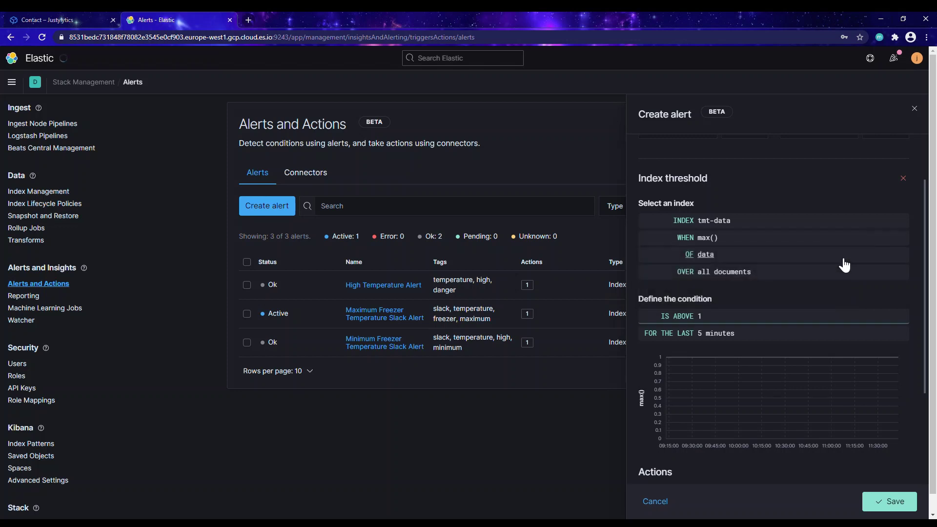
click(688, 334)
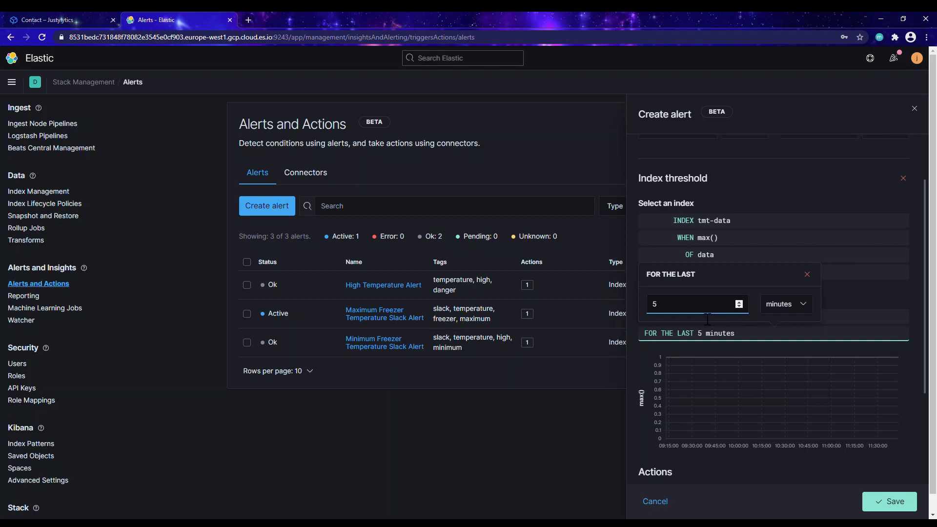
click(808, 274)
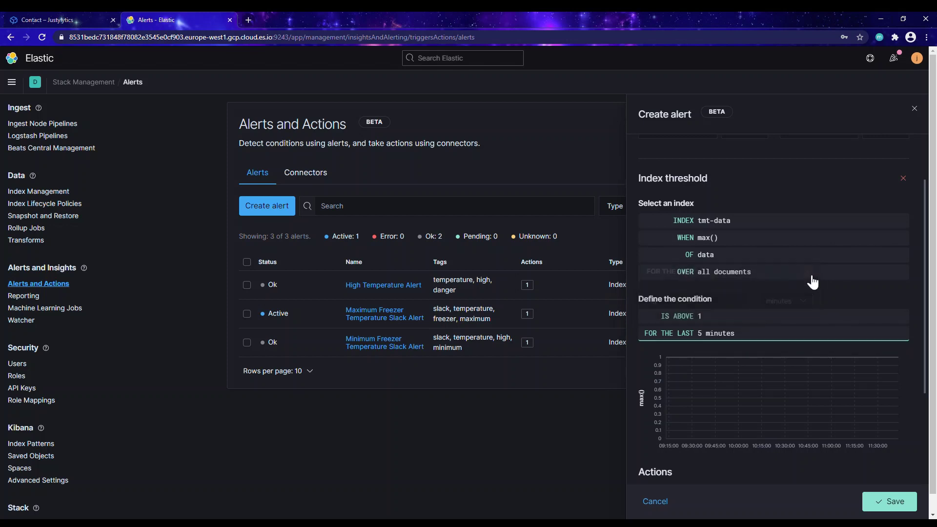
Step: Add a Slack action using the High Temperature Slack Alert Connector
scroll(774, 353, down, 3)
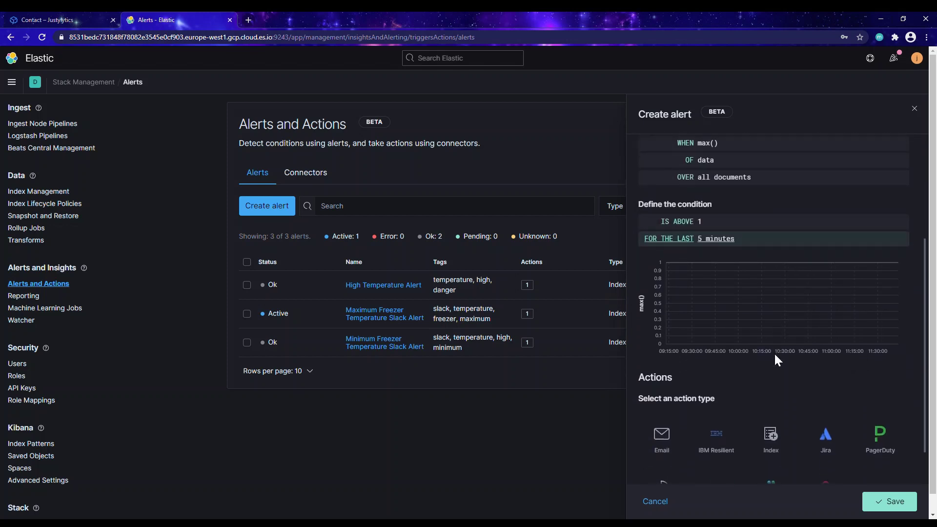
scroll(775, 355, down, 1)
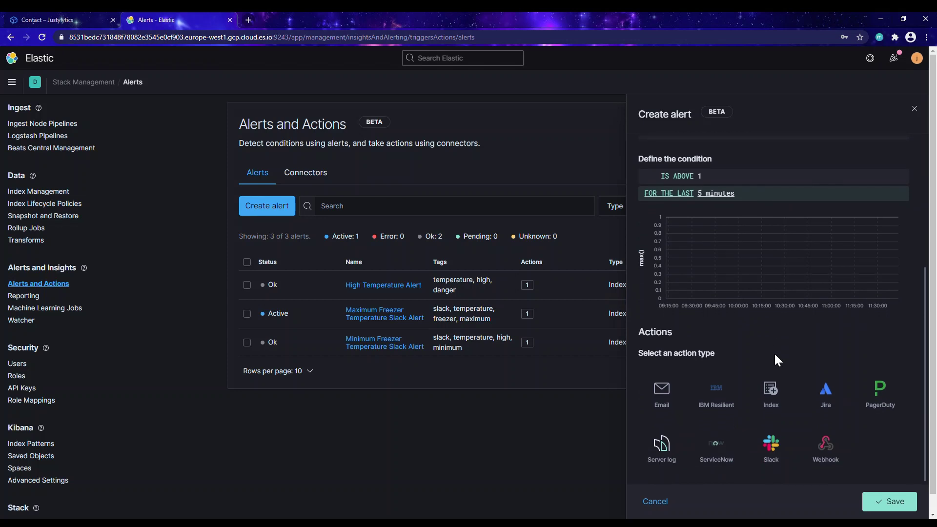
scroll(775, 355, down, 1)
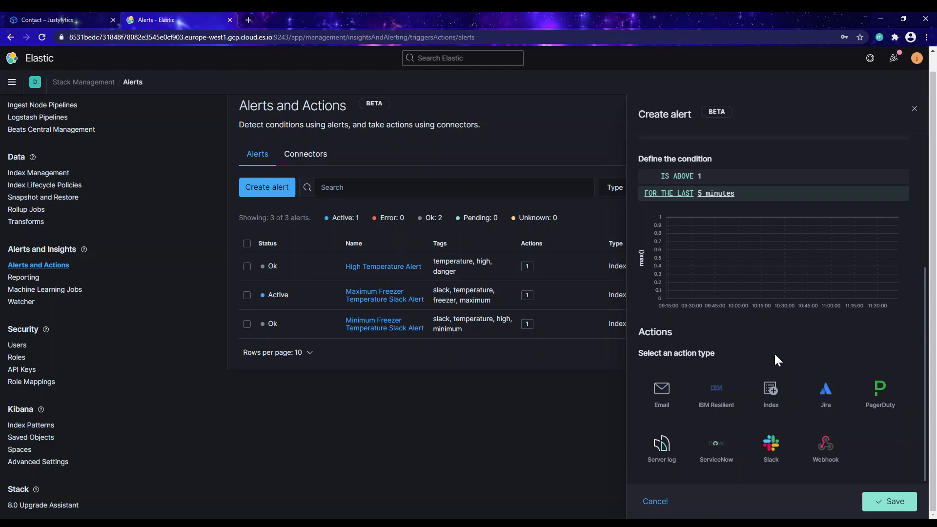
click(772, 452)
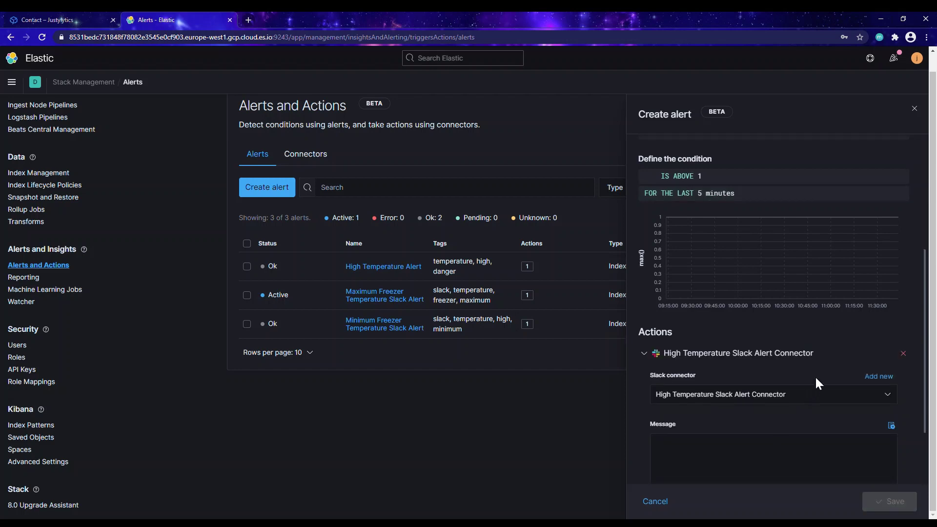
scroll(815, 378, down, 2)
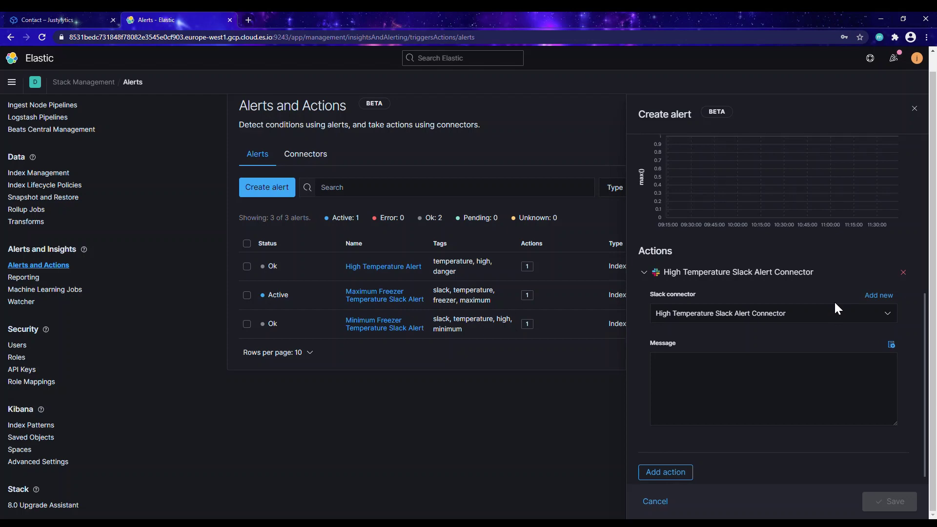
Step: Start a new Slack connector named 'Justylytics Connector' and open the Slack webhook URL guide
click(887, 296)
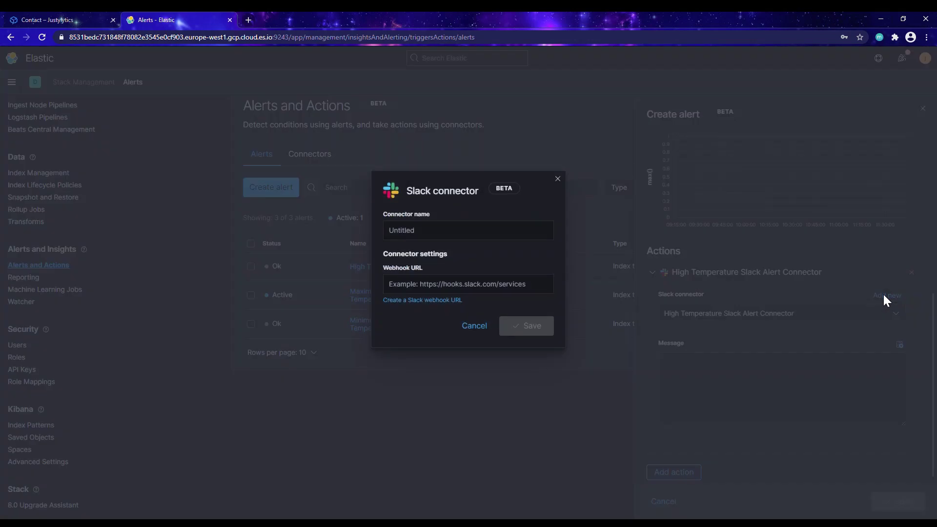
click(459, 238)
text(Jus)
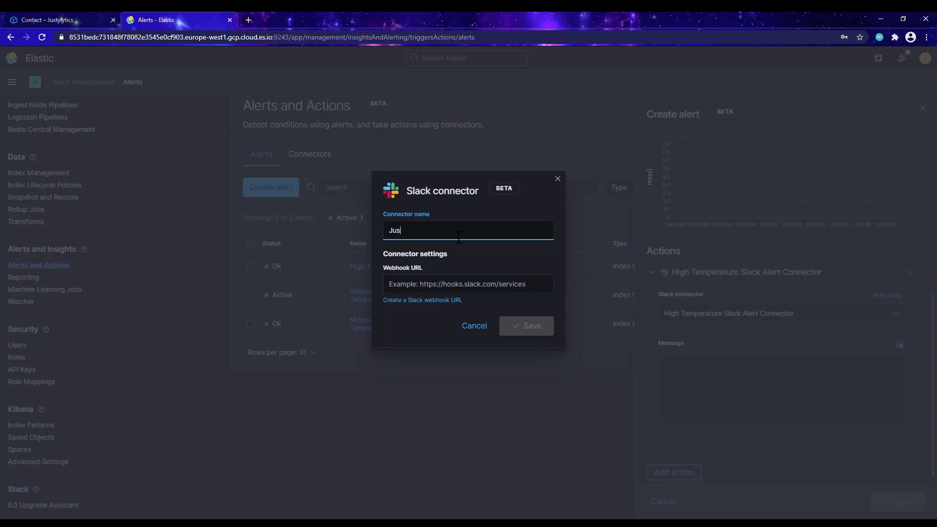
text(tylytics Connector)
click(445, 300)
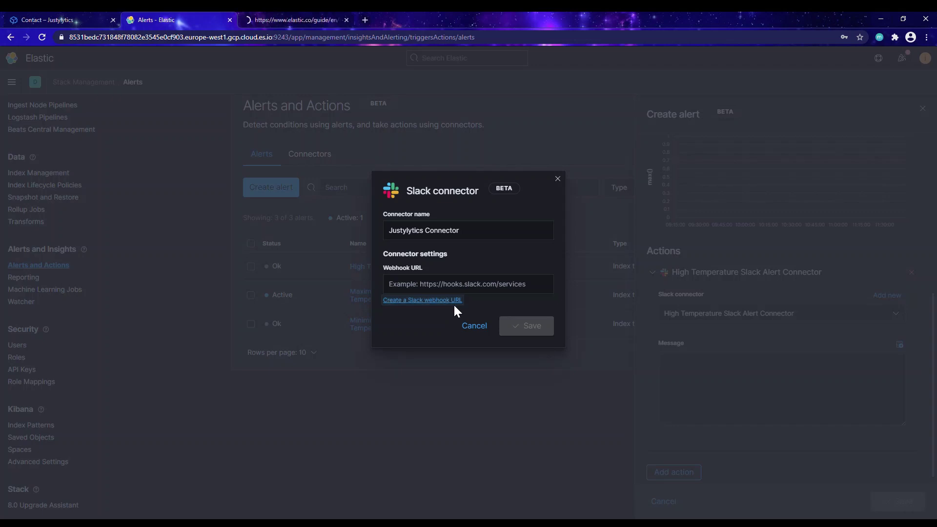
Step: From the Slack action guide, open the my.slack.com incoming-webhook link in a new tab
click(315, 15)
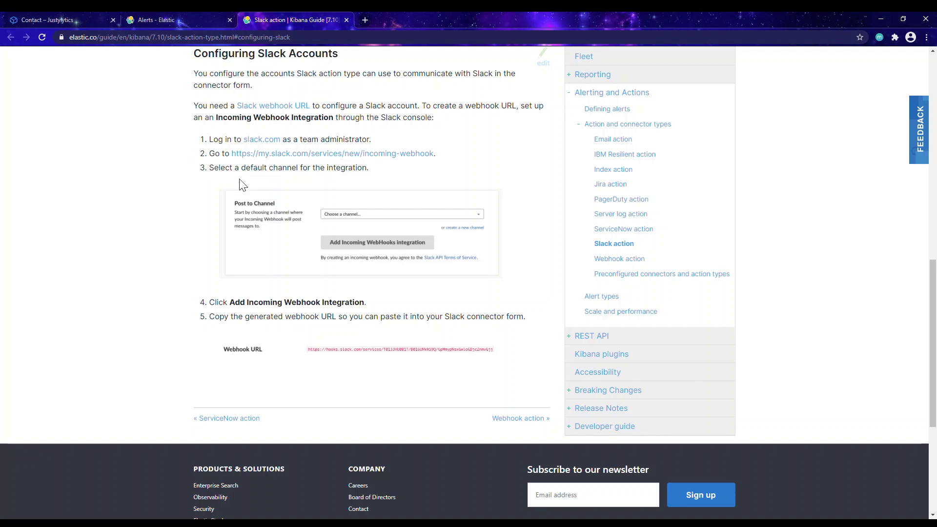
middle_click(301, 155)
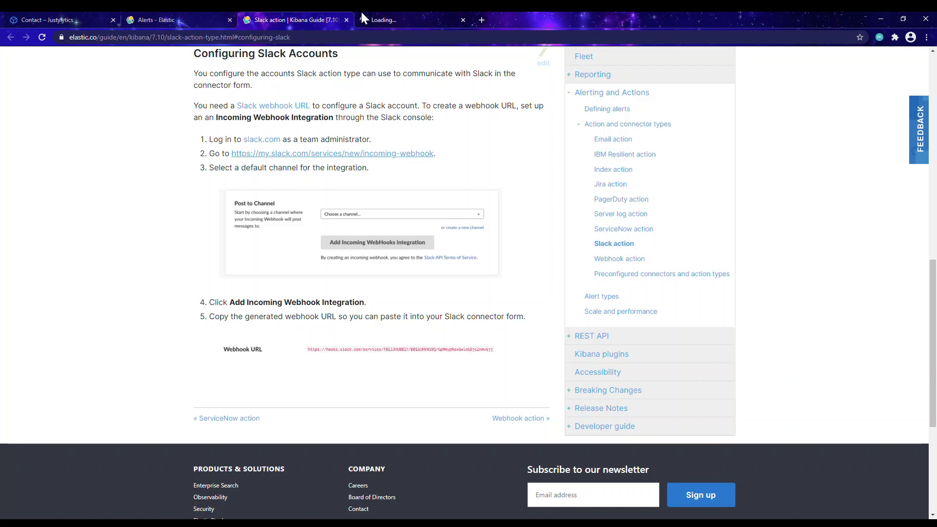
Step: Choose the Justylytics contact channel under Post to Channel and add the Incoming WebHooks integration
click(411, 17)
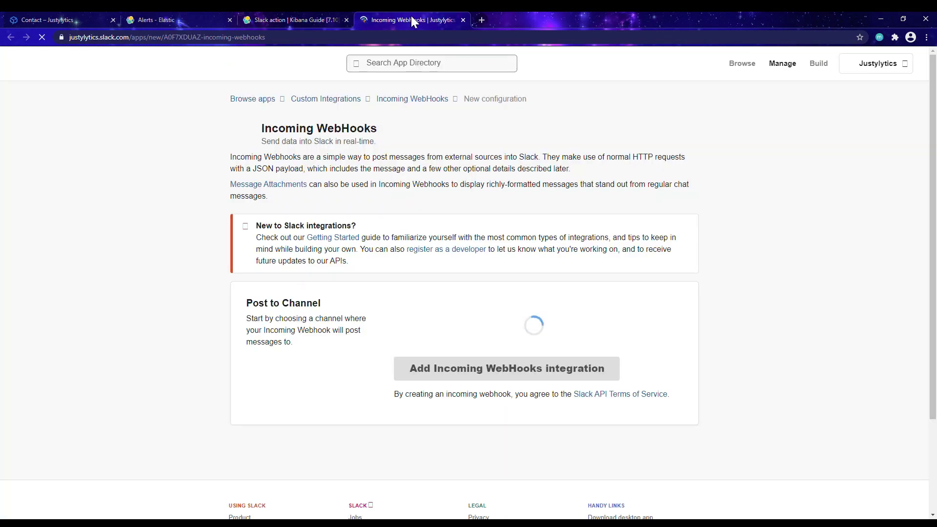
click(905, 65)
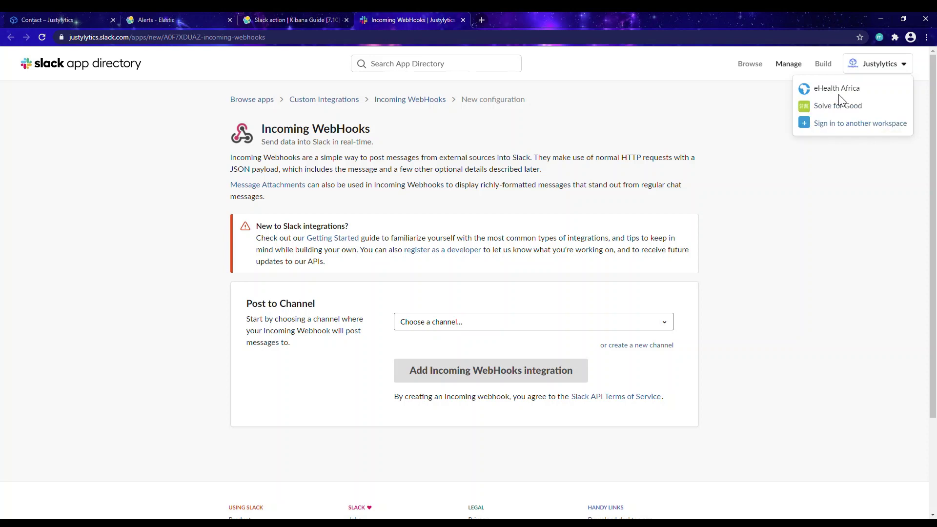
click(794, 149)
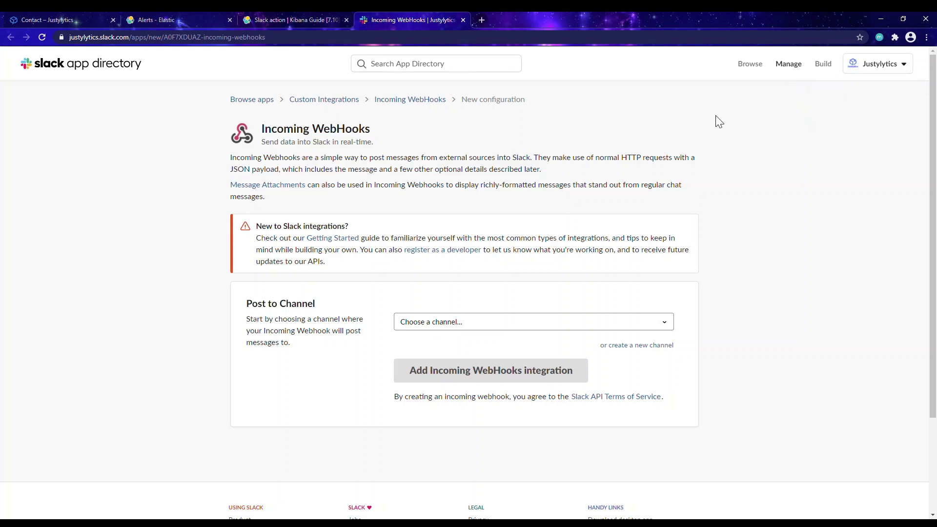
click(553, 327)
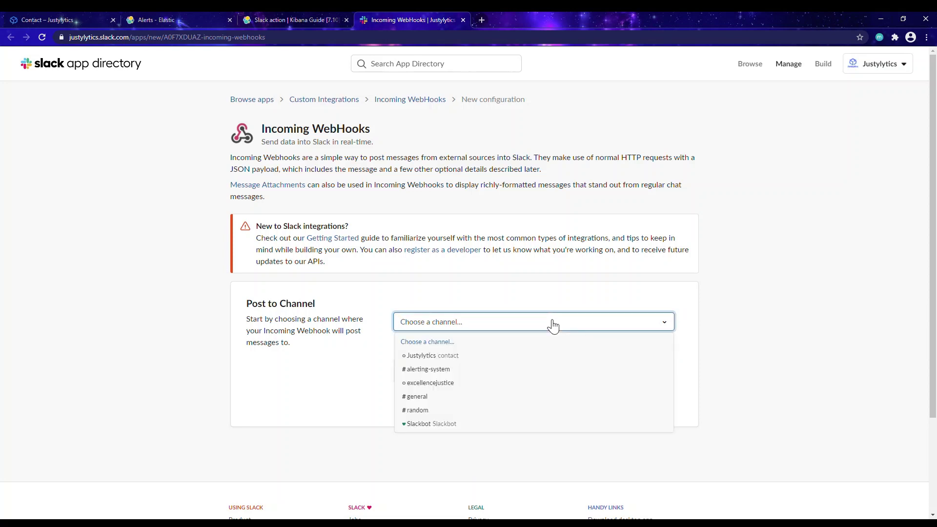
click(438, 356)
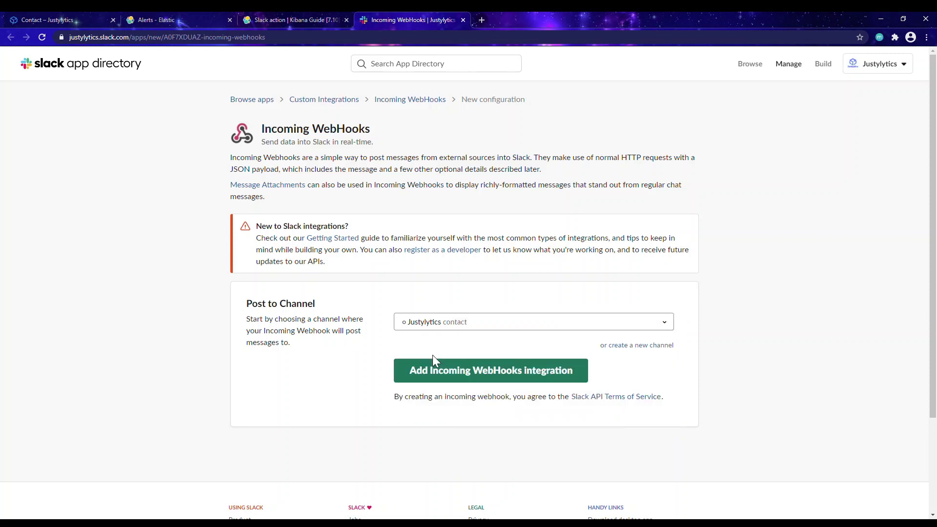
click(486, 324)
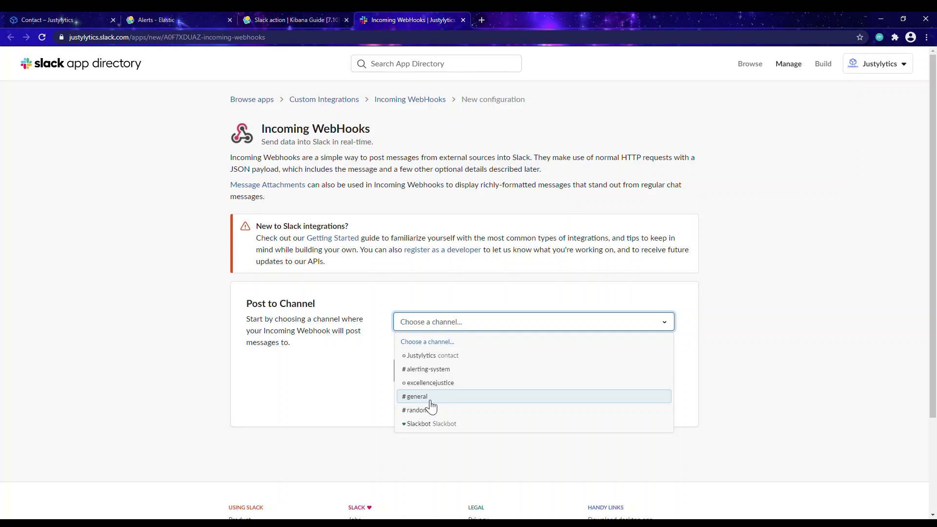
click(447, 356)
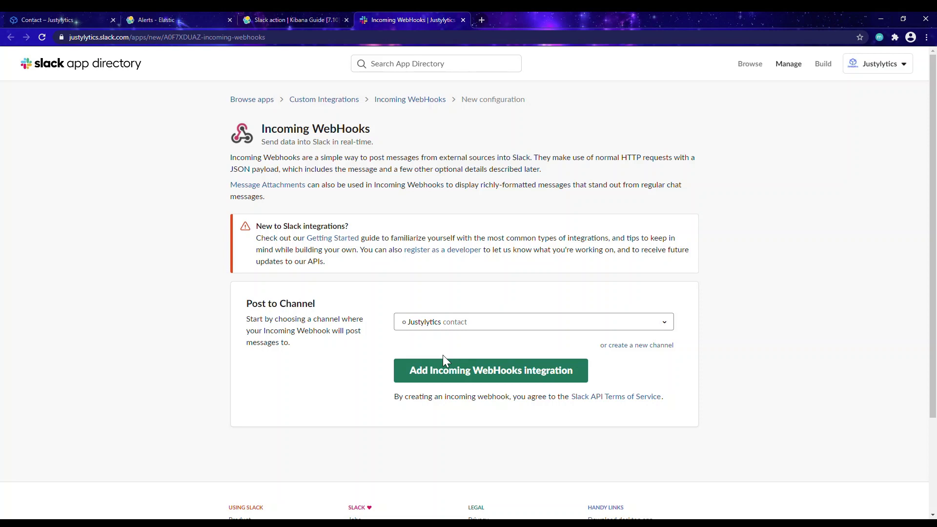
click(470, 376)
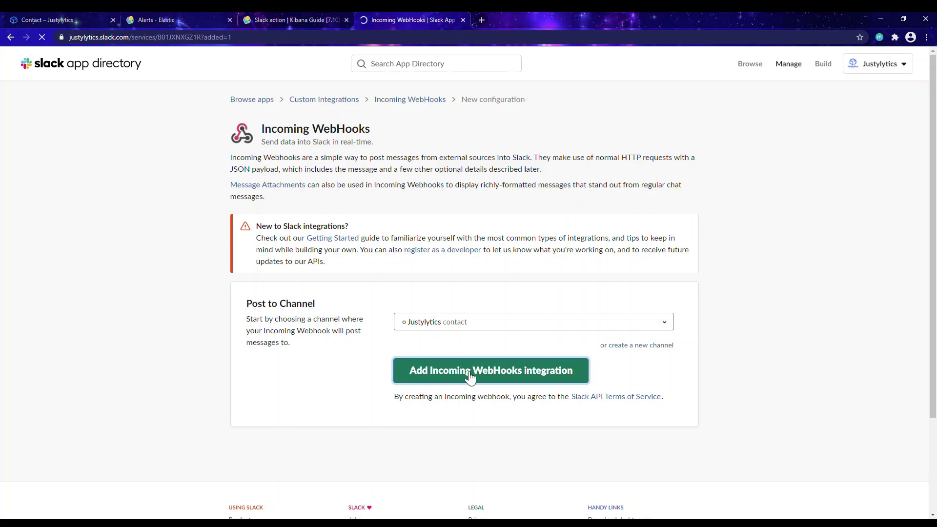
Step: Copy the generated Webhook URL from the Integration Settings
scroll(470, 377, down, 1)
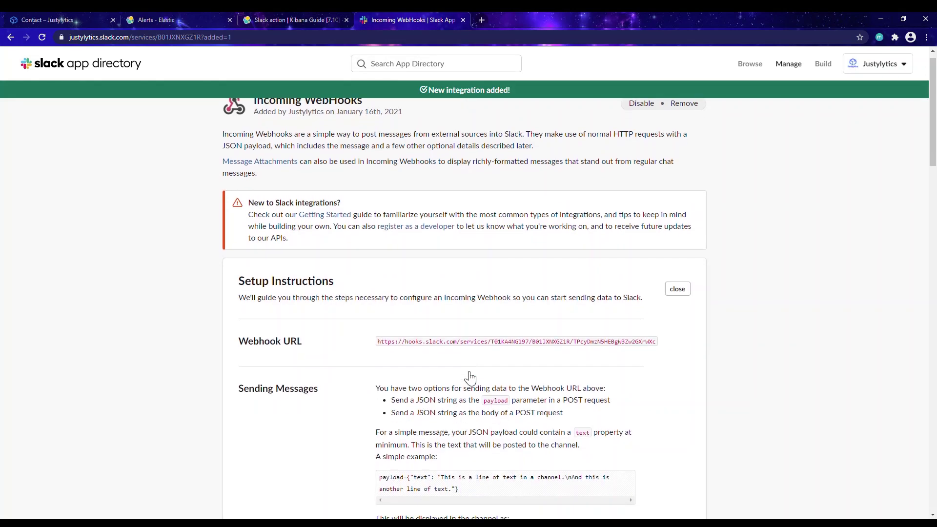
scroll(470, 377, down, 6)
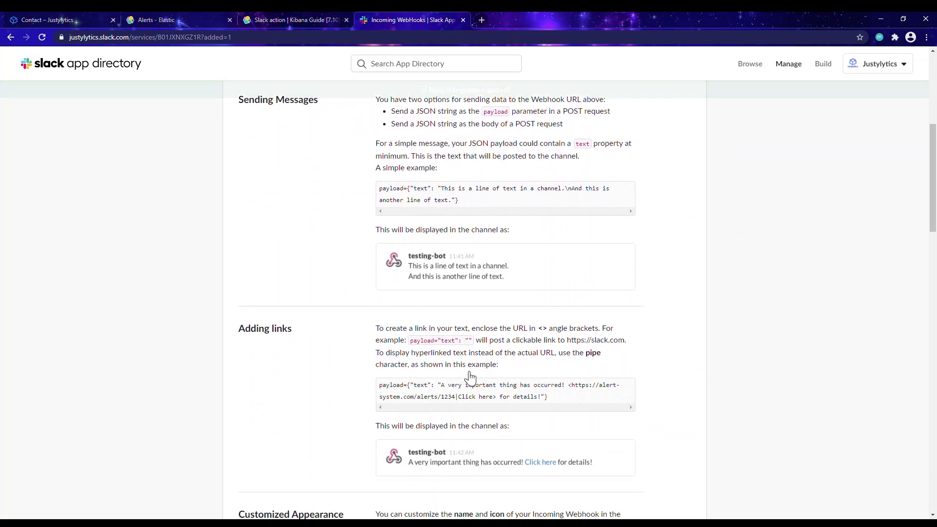
scroll(469, 377, down, 7)
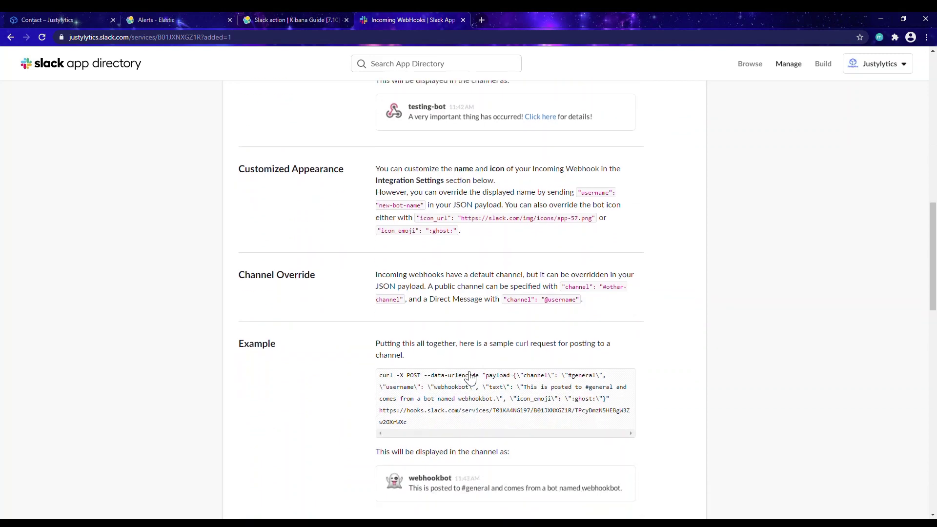
scroll(470, 377, down, 4)
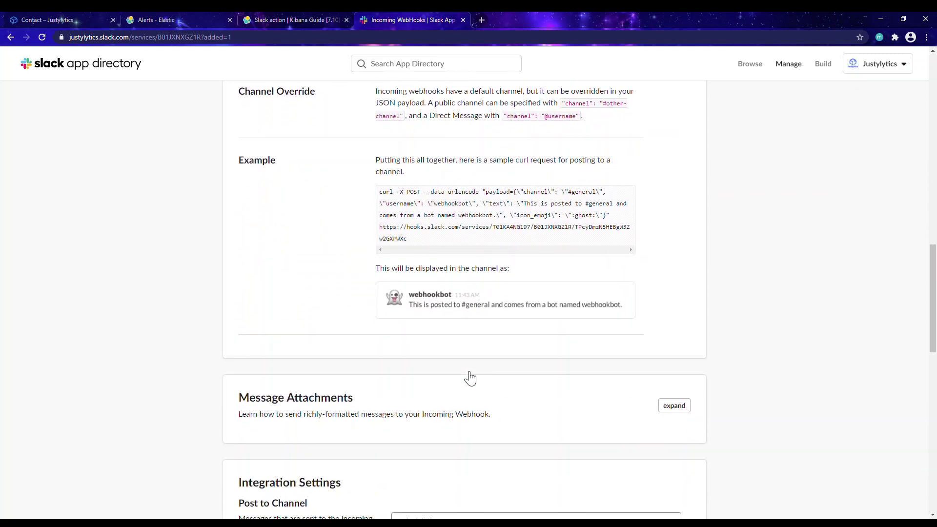
scroll(470, 377, down, 3)
scroll(470, 378, down, 2)
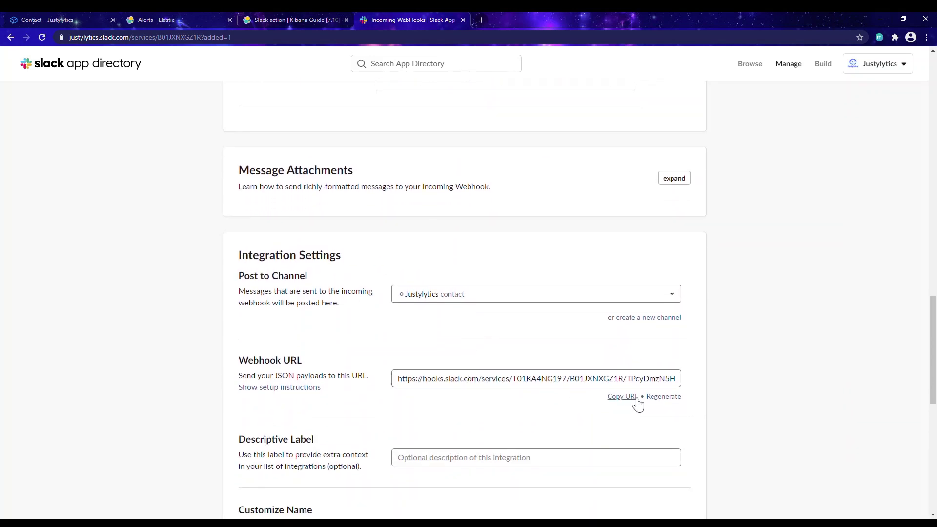
click(633, 400)
Step: Rename the webhook's posting name to 'High Temperature' and save the settings
scroll(323, 364, down, 4)
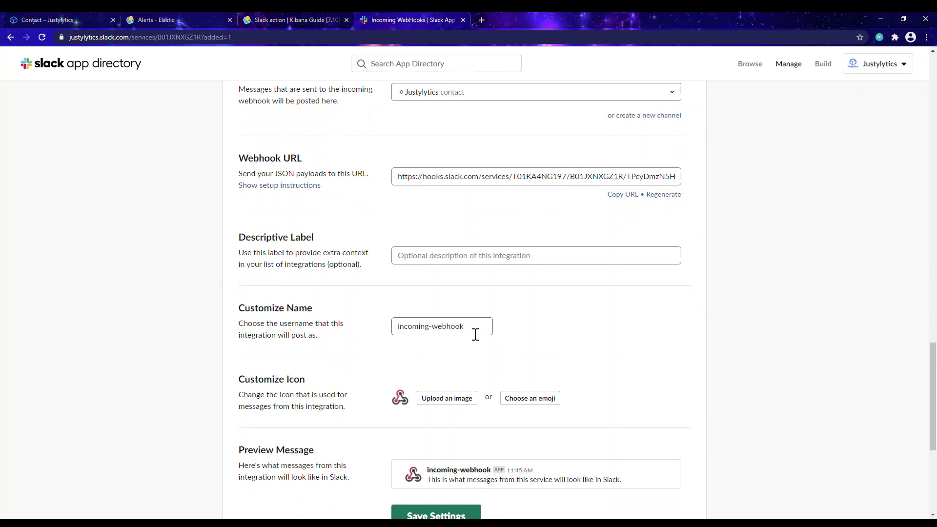
drag(474, 330, 395, 333)
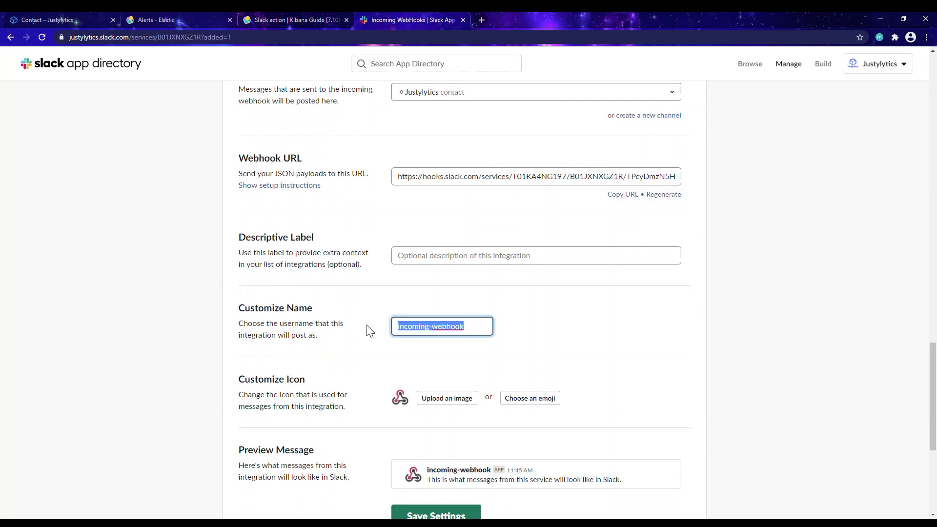
text(Hight)
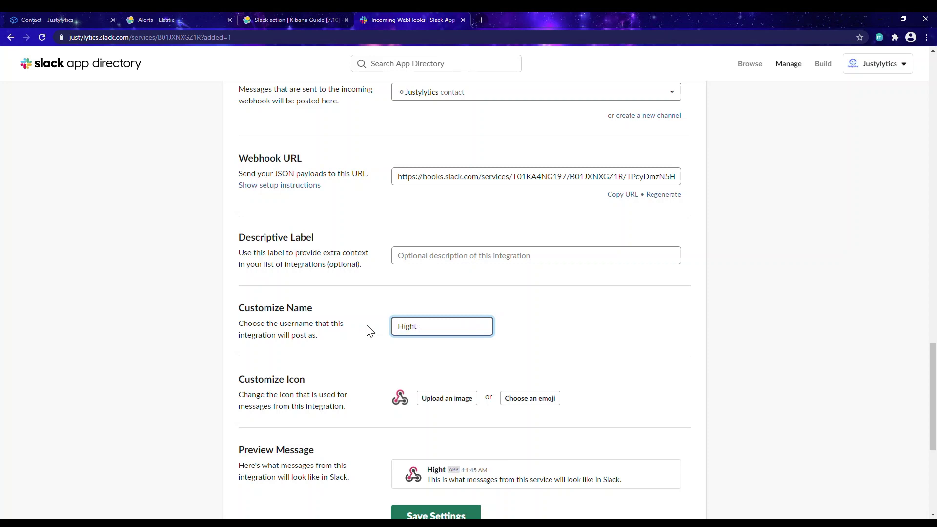
key(BackSpace)
key(BackSpace)
text(Temperatu)
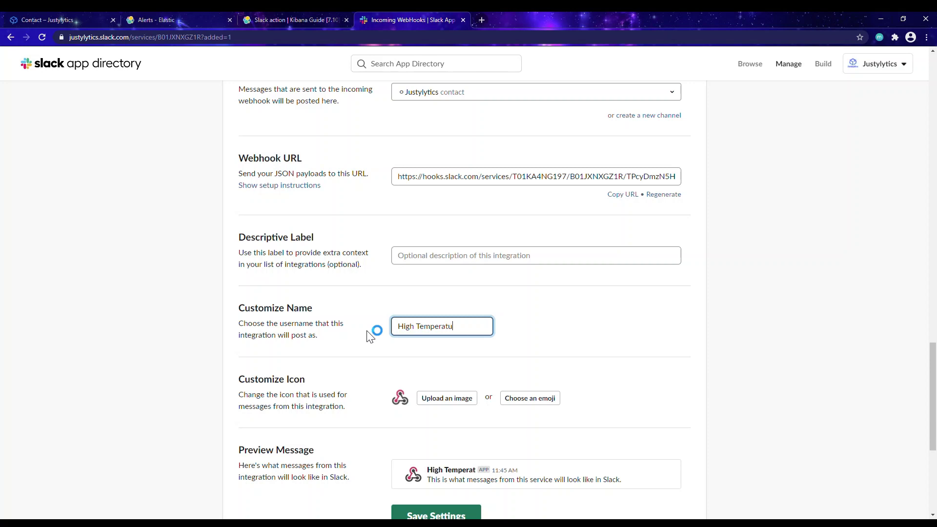
text(re)
scroll(552, 341, down, 2)
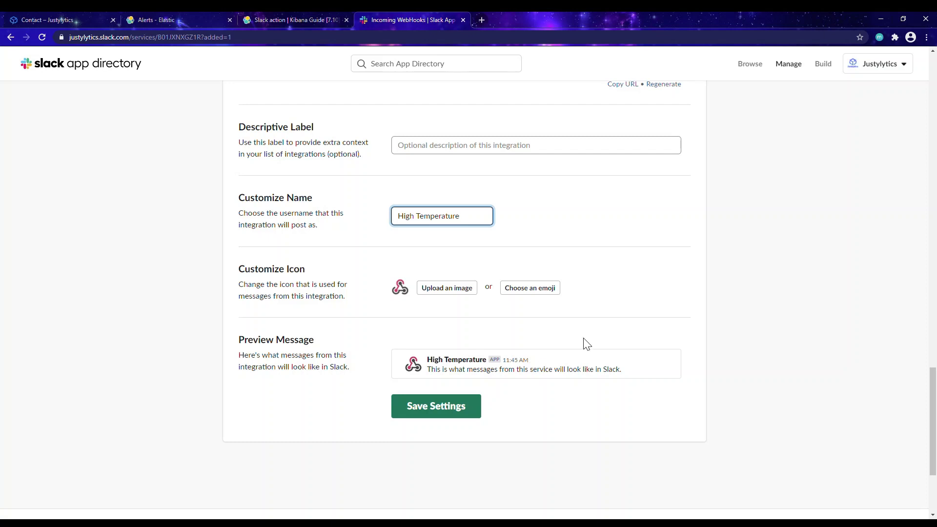
click(440, 412)
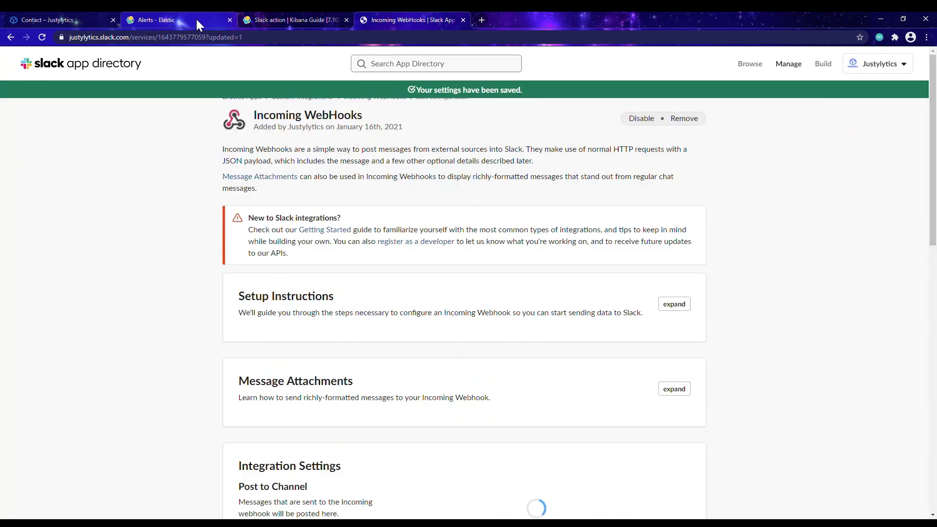
Step: Paste the Slack webhook URL into the Justylytics Connector's Webhook URL field and save the connector
click(197, 22)
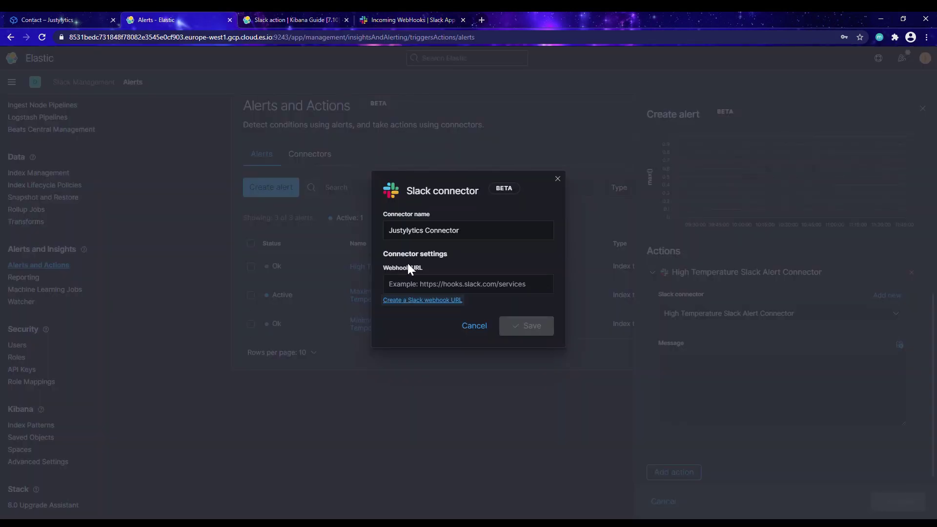
click(422, 288)
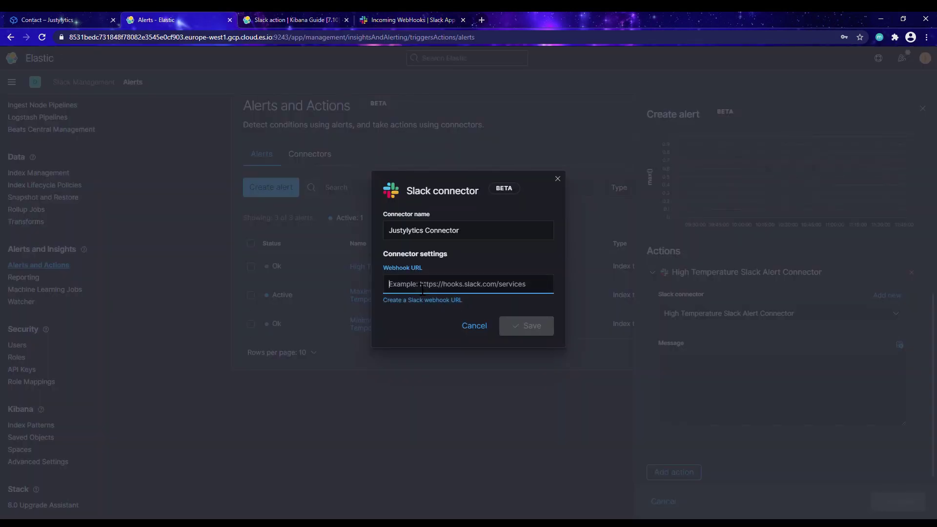
key(ctrl+v)
click(525, 328)
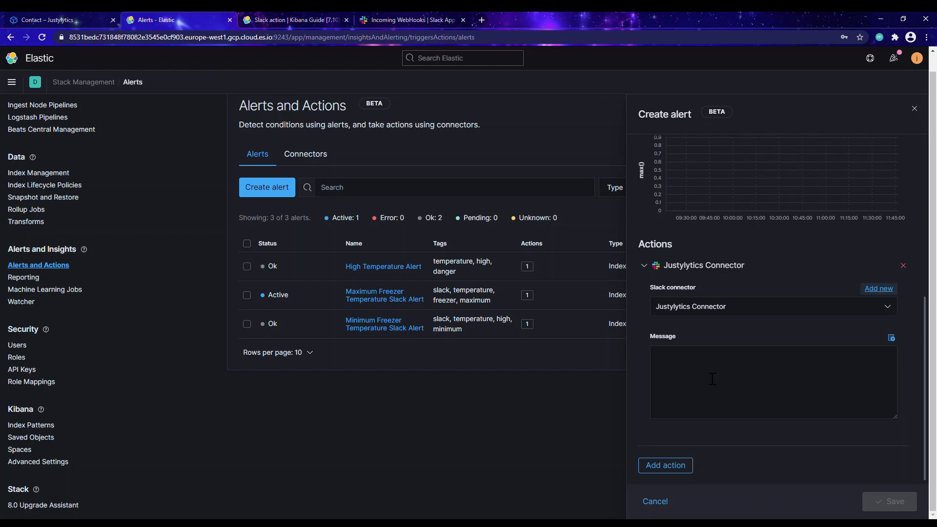
Step: Open Index Patterns in a new browser tab and show the Alerts and Actions list there
click(699, 379)
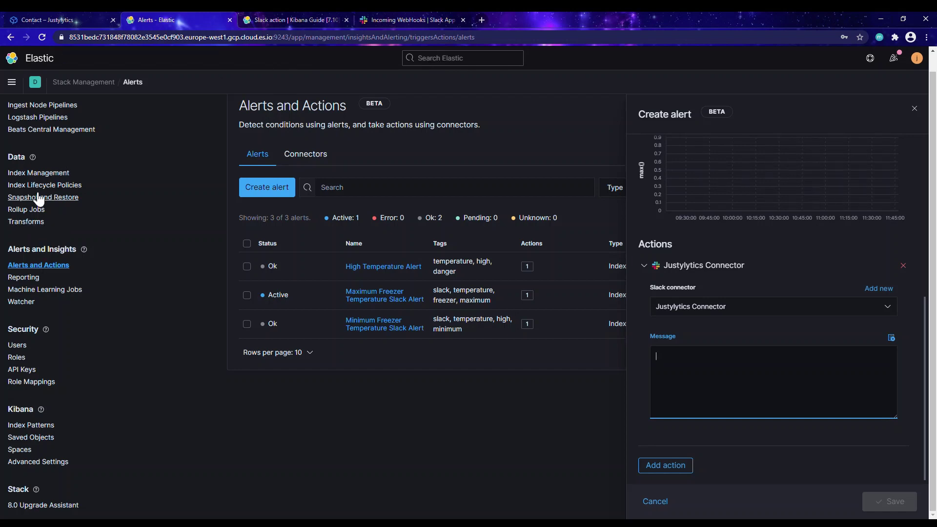
scroll(13, 201, up, 1)
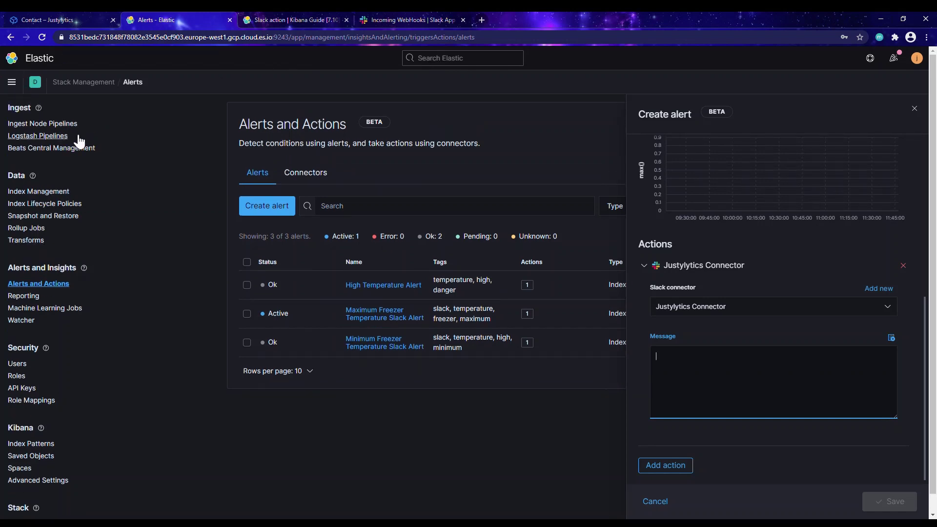
scroll(34, 432, down, 1)
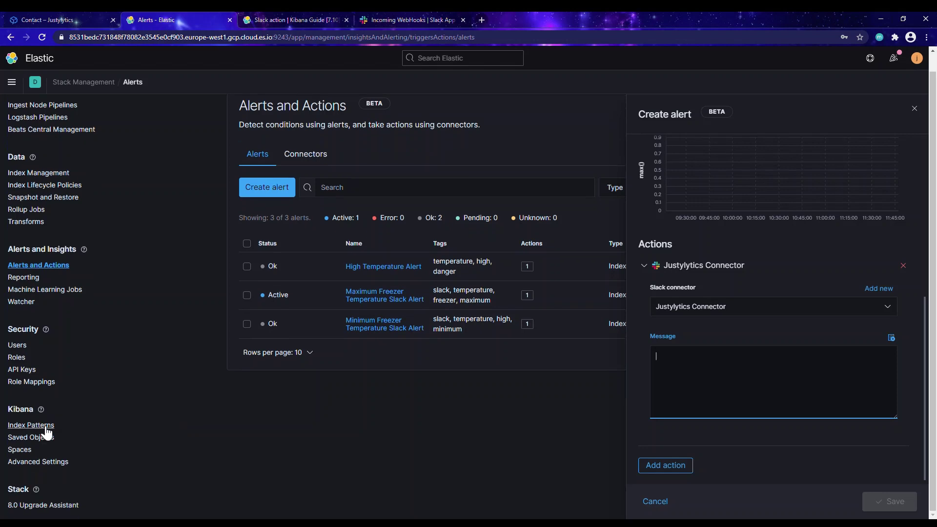
middle_click(66, 433)
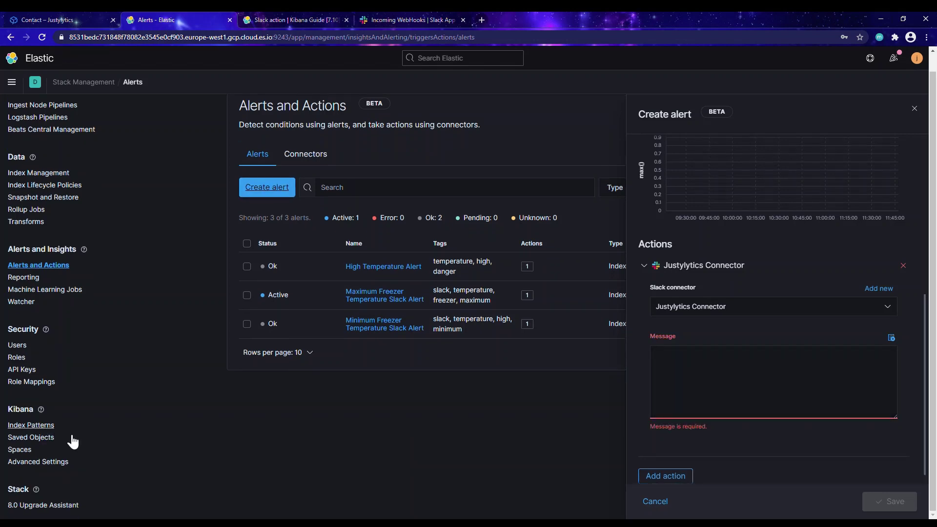
click(309, 15)
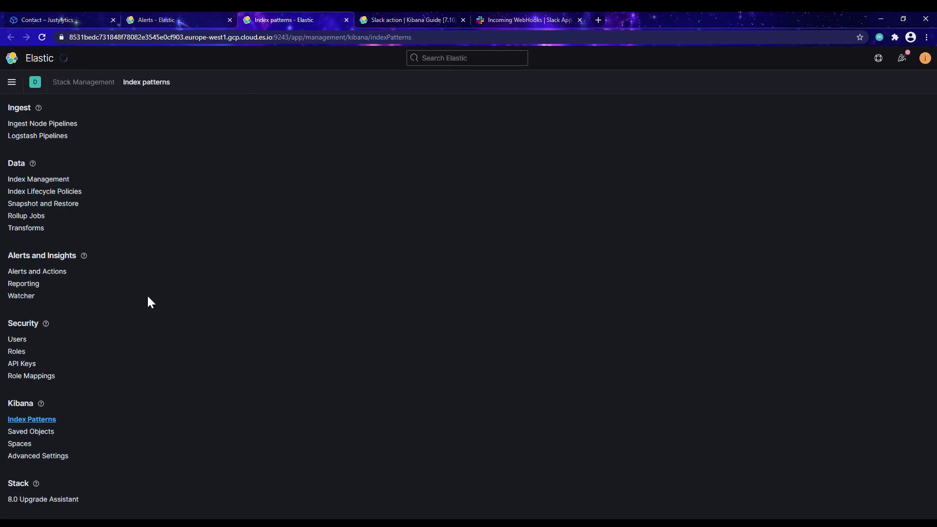
click(43, 272)
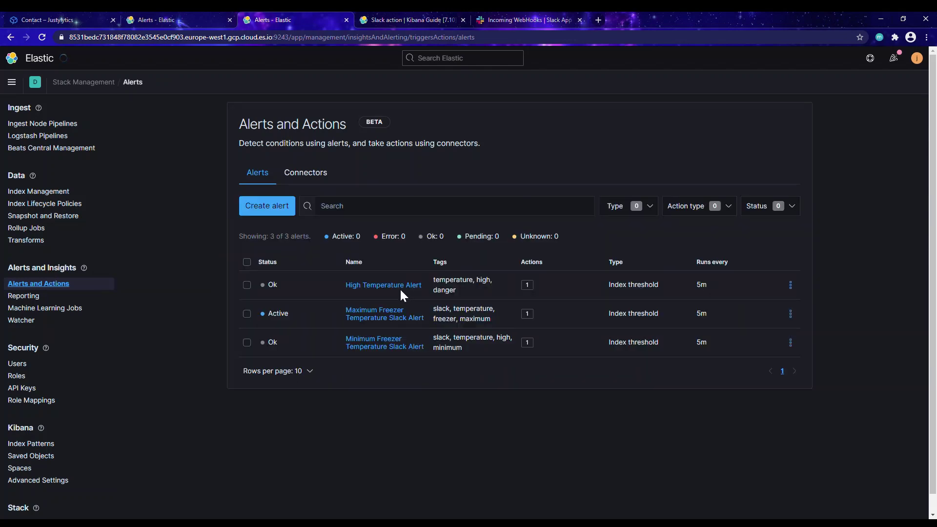
Step: Copy the Message text from the Maximum Freezer Temperature Slack Alert's edit form, then return to the first tab
click(381, 318)
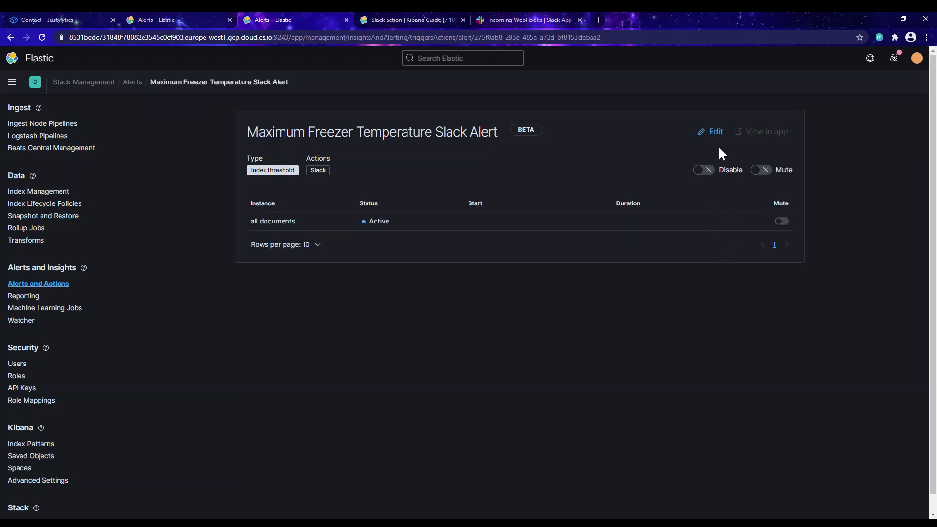
click(712, 132)
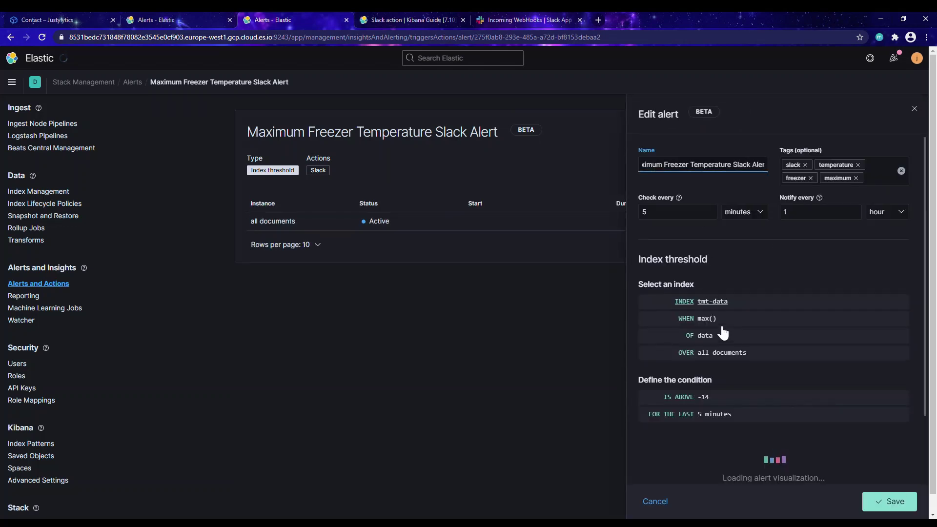
scroll(716, 332, down, 6)
scroll(717, 334, down, 1)
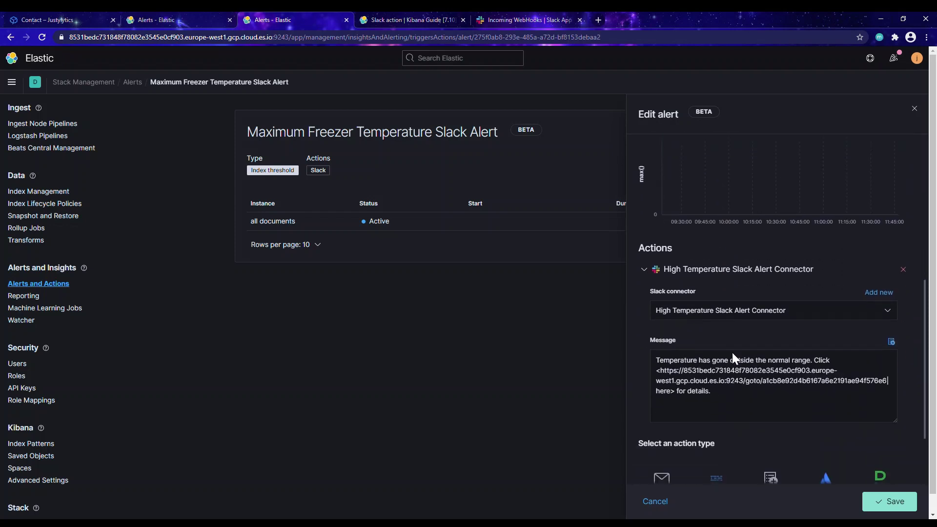
drag(726, 408, 659, 372)
key(ctrl+a)
key(ctrl+c)
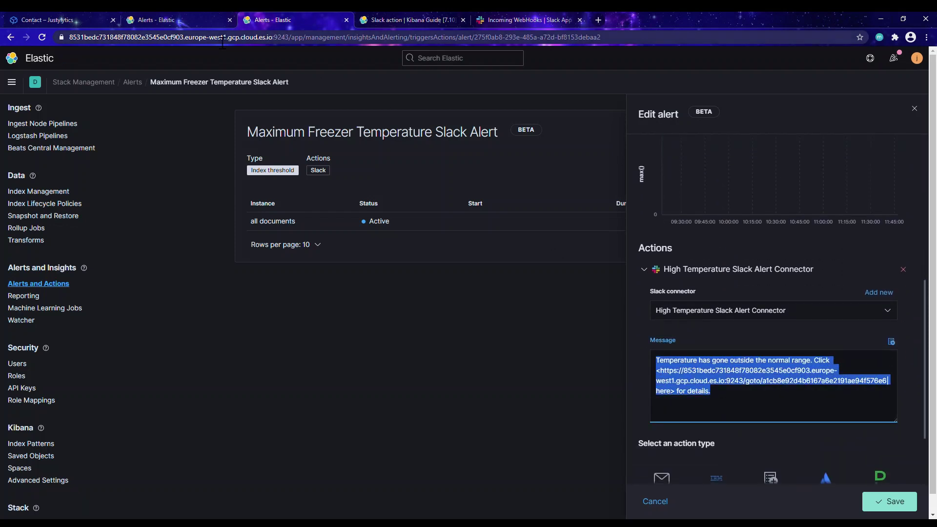
click(173, 17)
Step: Paste the copied temperature message into the Justylytics Connector action and save the Justylytics - Temperature Alert
click(710, 388)
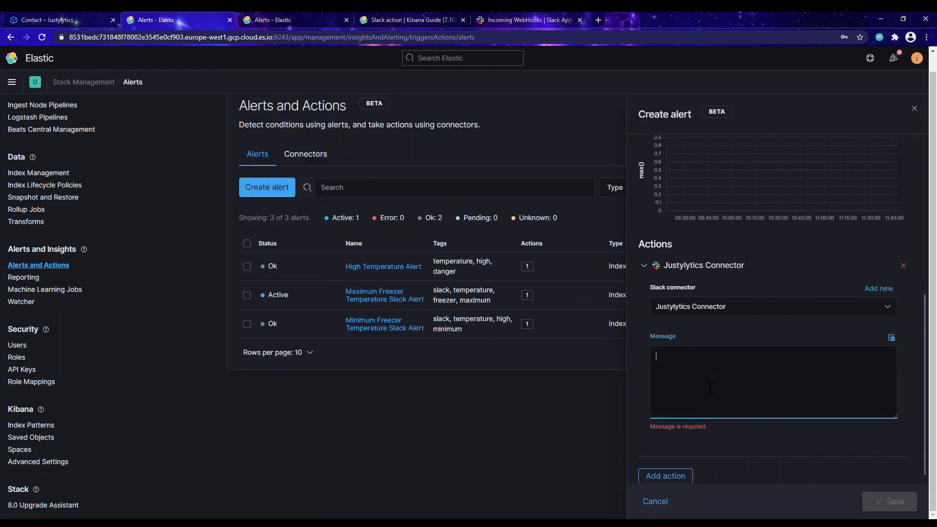
key(ctrl+v)
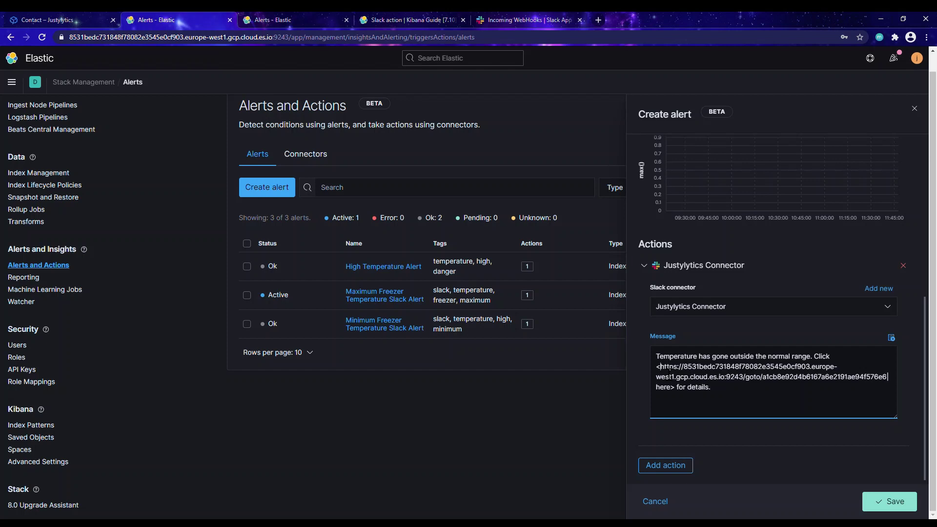
drag(660, 366, 678, 392)
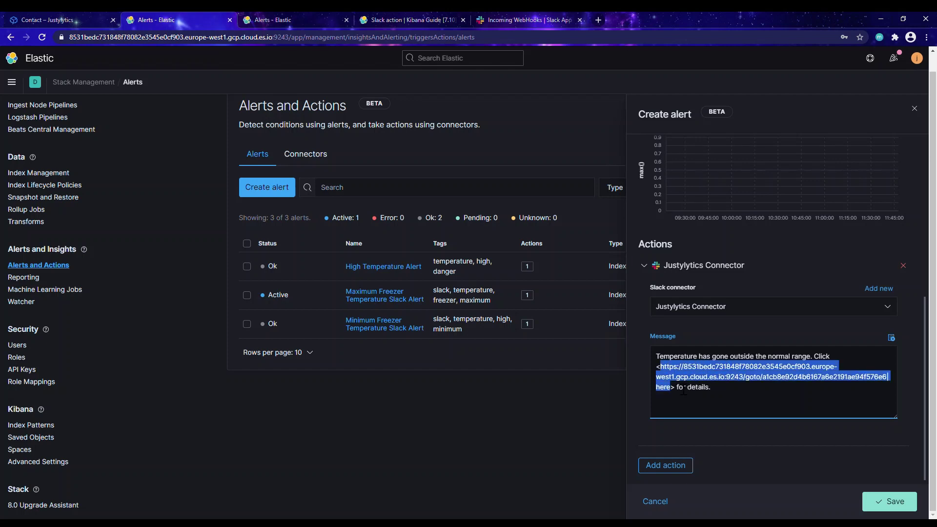
click(739, 399)
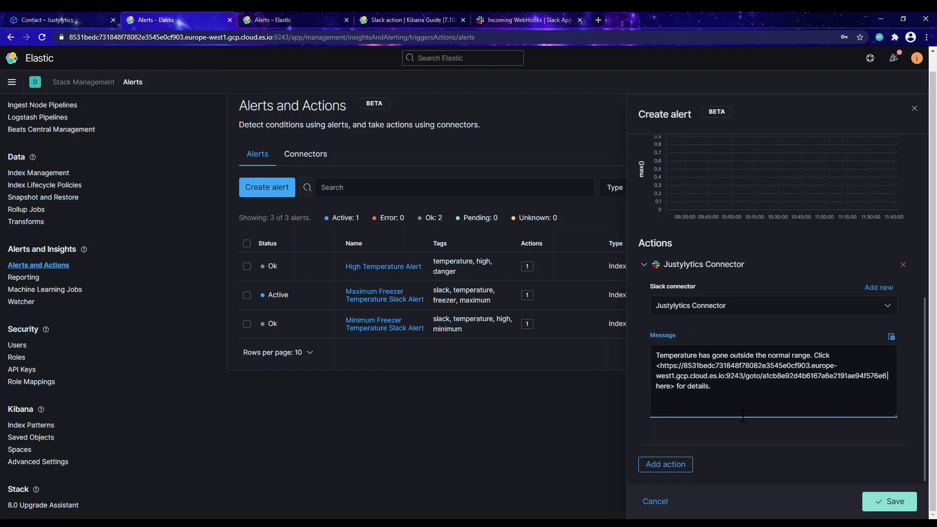
click(885, 503)
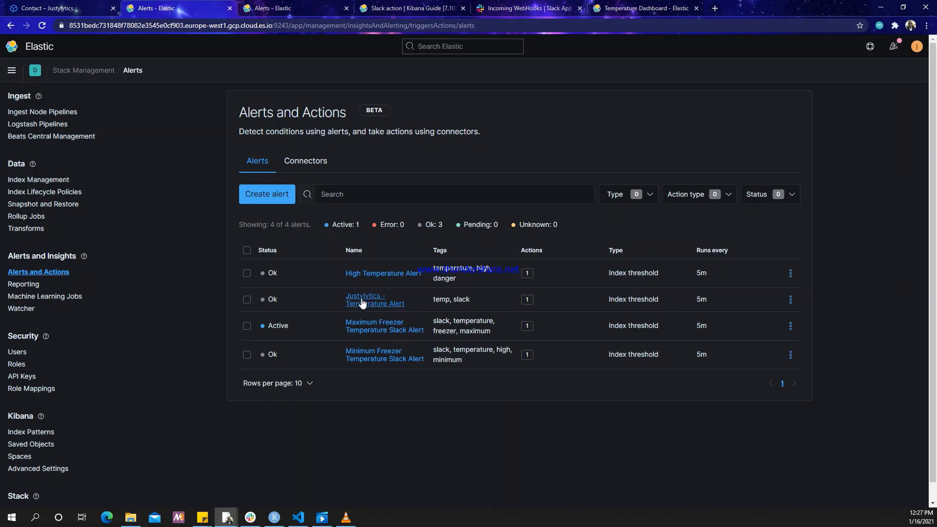
Step: Open the Justylytics Connector from the Connectors list for editing
click(305, 161)
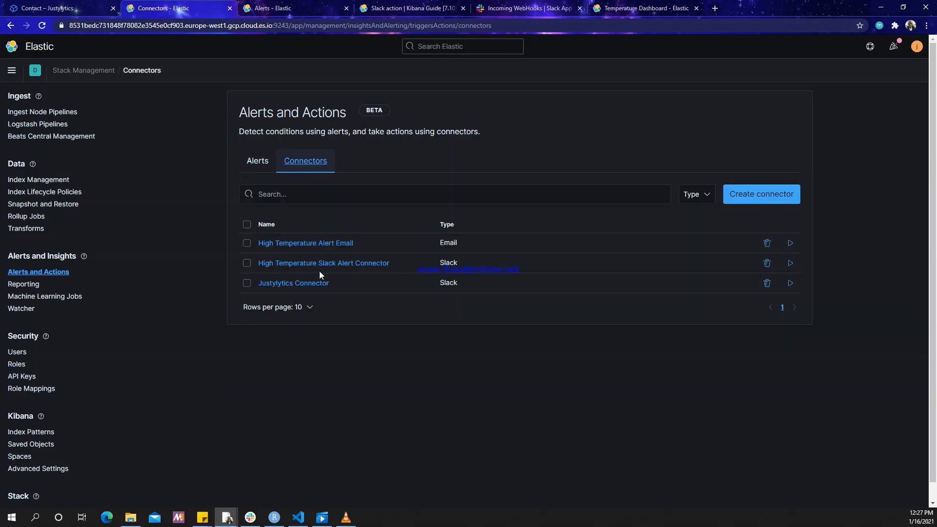
click(320, 284)
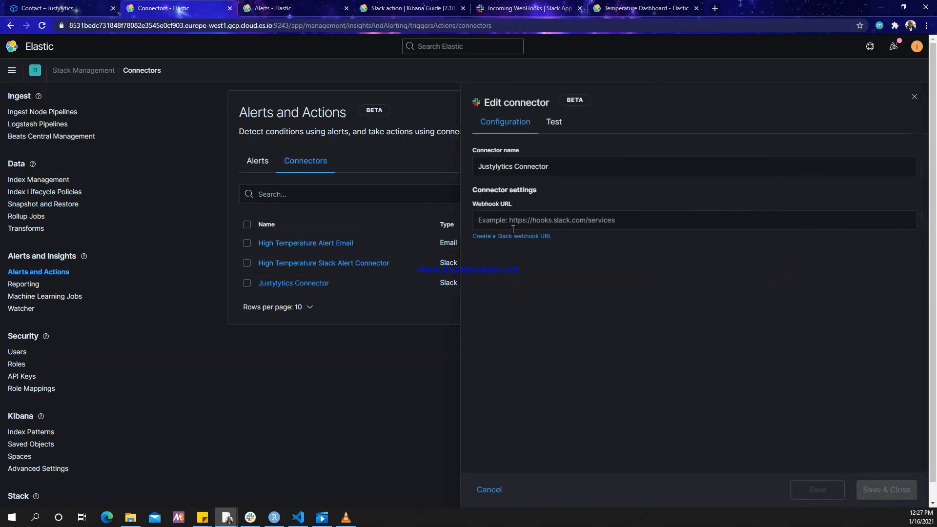
Step: Run a connector test with the pasted temperature message, confirm it in Slack, and view the Temperature Dashboard
click(557, 128)
click(551, 207)
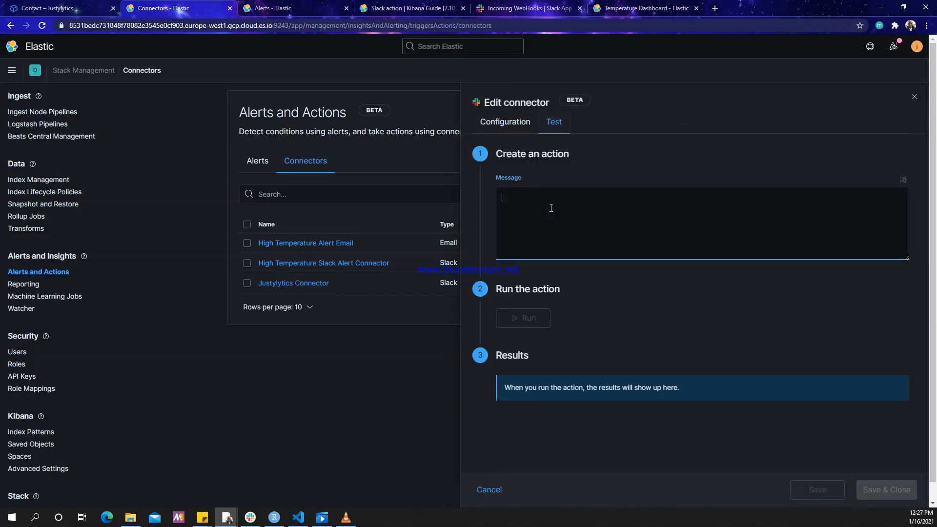
key(ctrl+v)
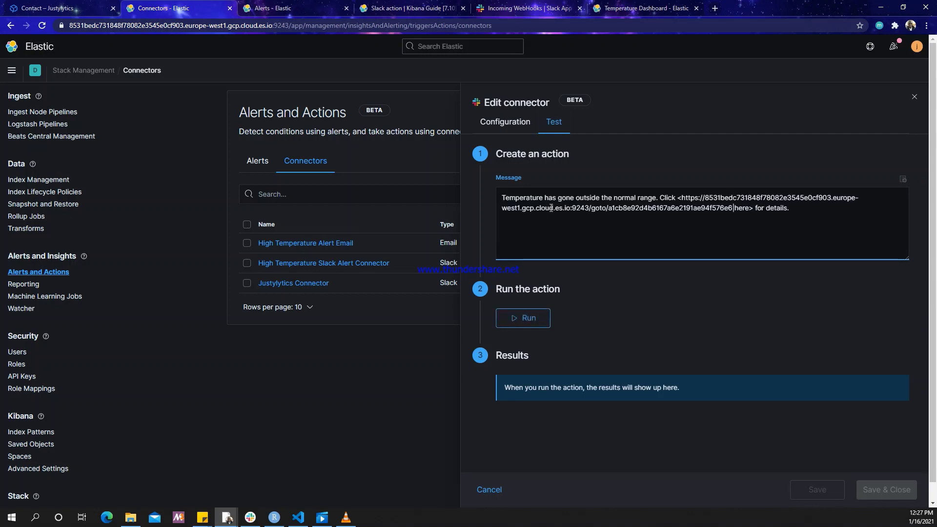
click(534, 320)
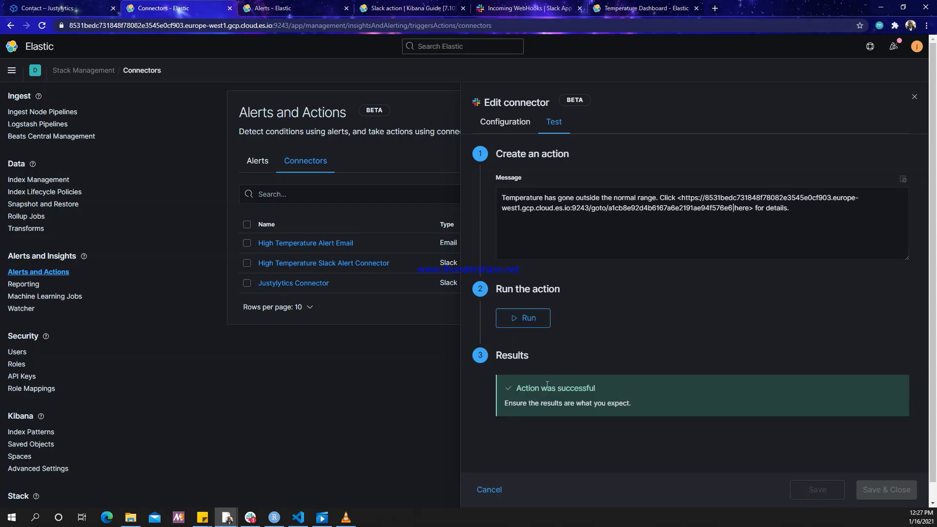
click(251, 518)
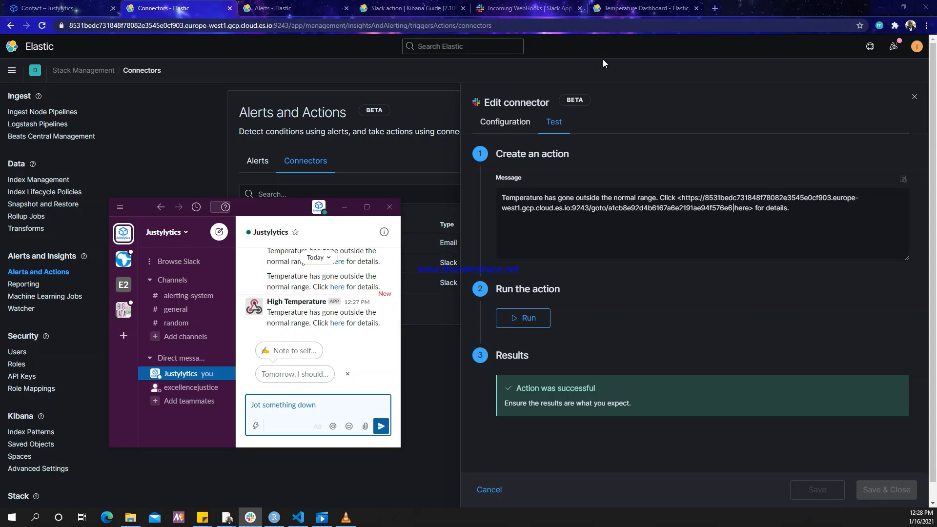
click(654, 4)
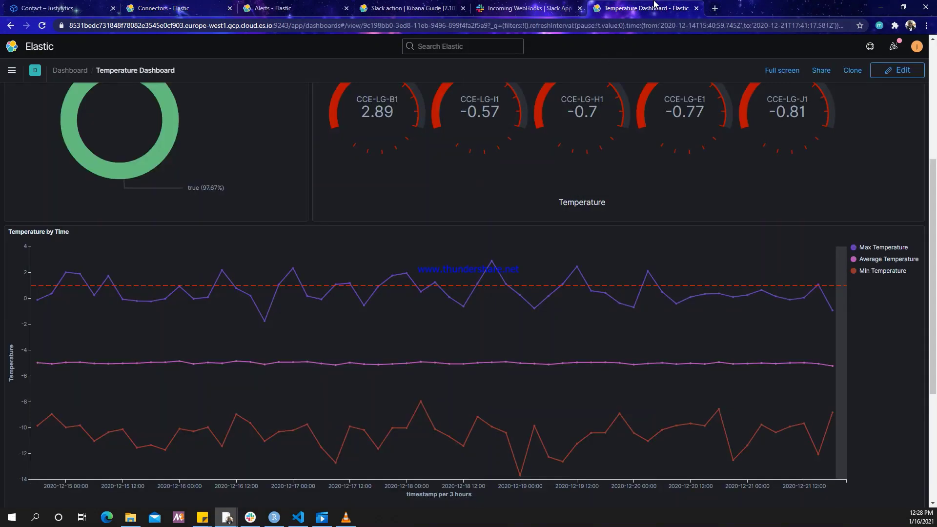
scroll(537, 215, down, 1)
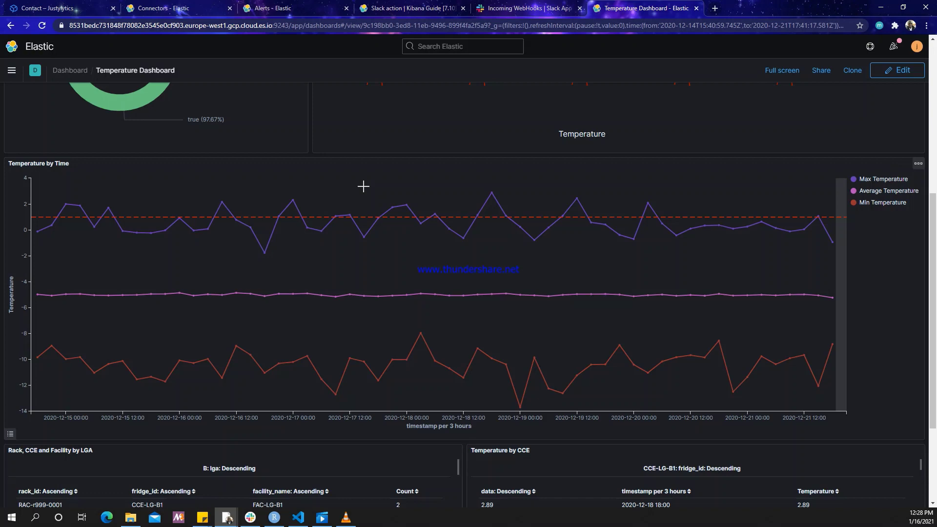
scroll(363, 185, up, 6)
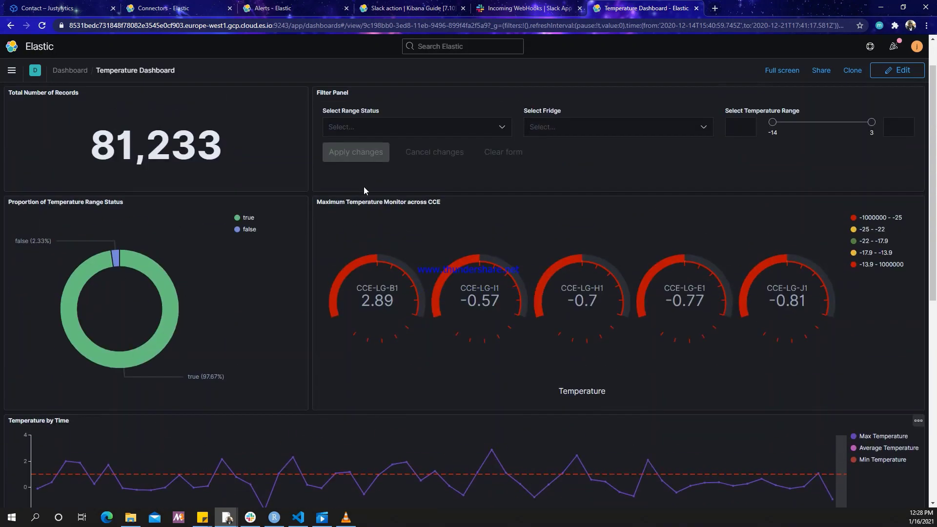
scroll(364, 187, down, 3)
scroll(364, 187, down, 1)
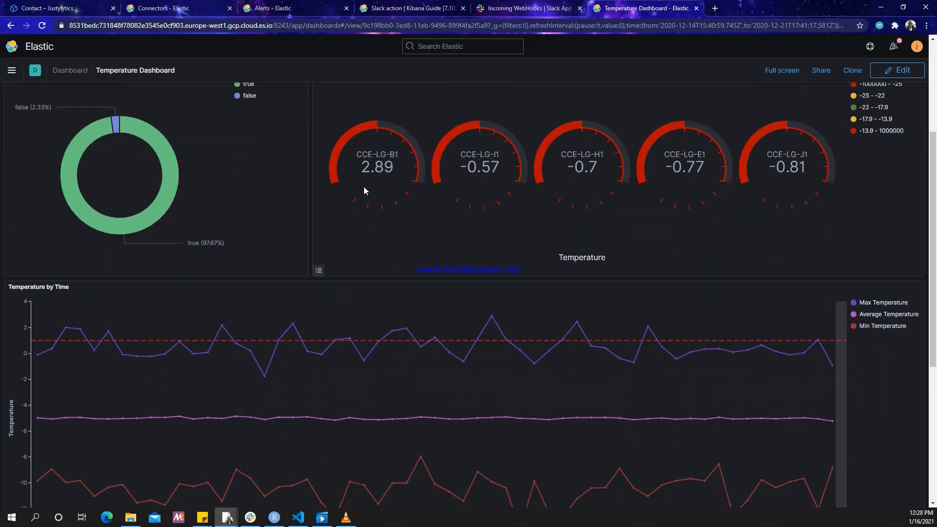